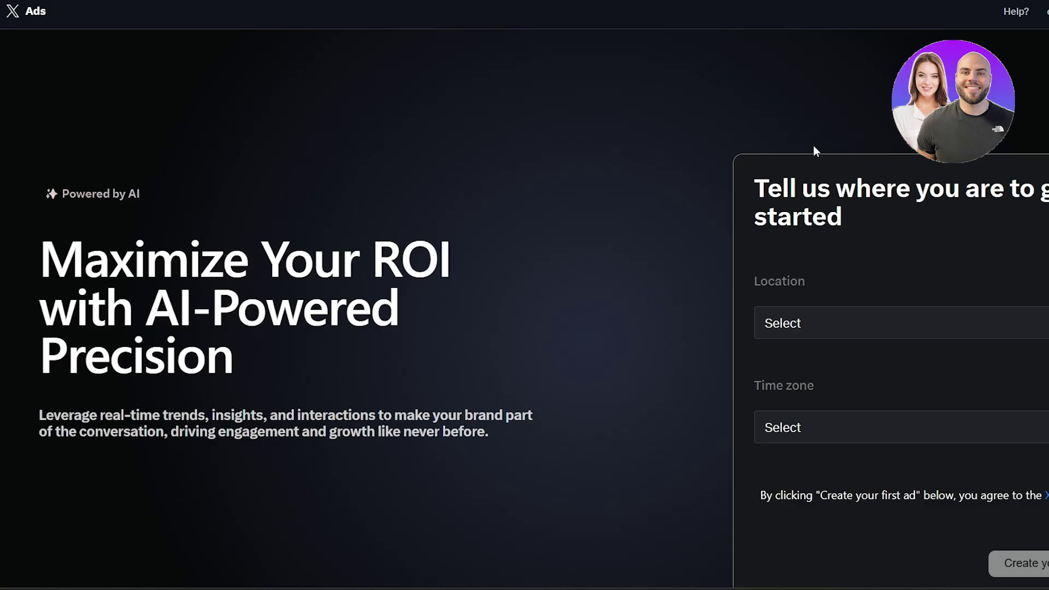
Step: Review the onboarding location settings and open the time zone choices
scroll(814, 145, "down", 2)
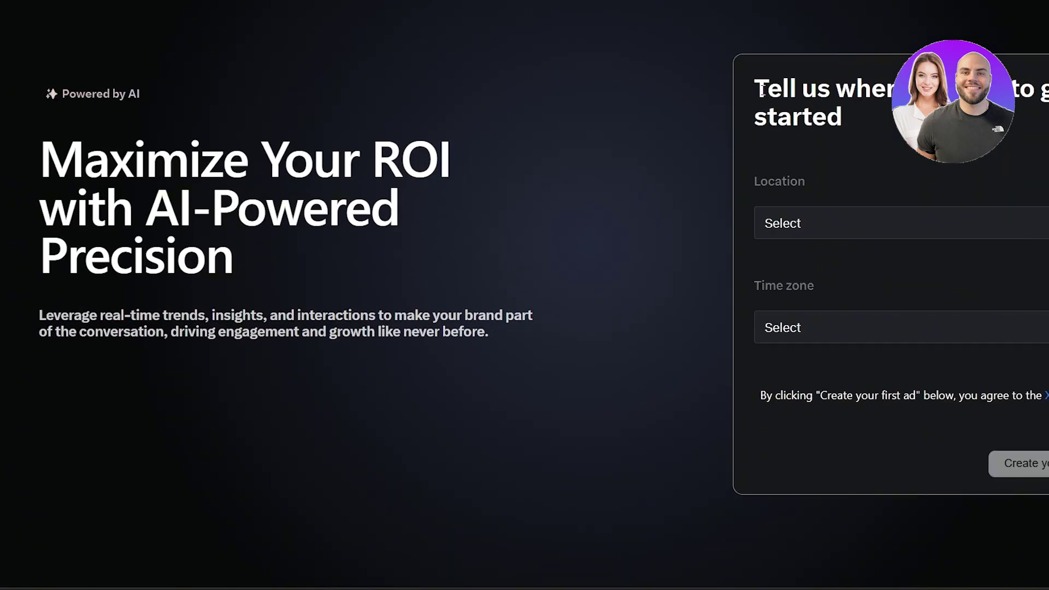
left_click_drag(759, 89, 787, 164)
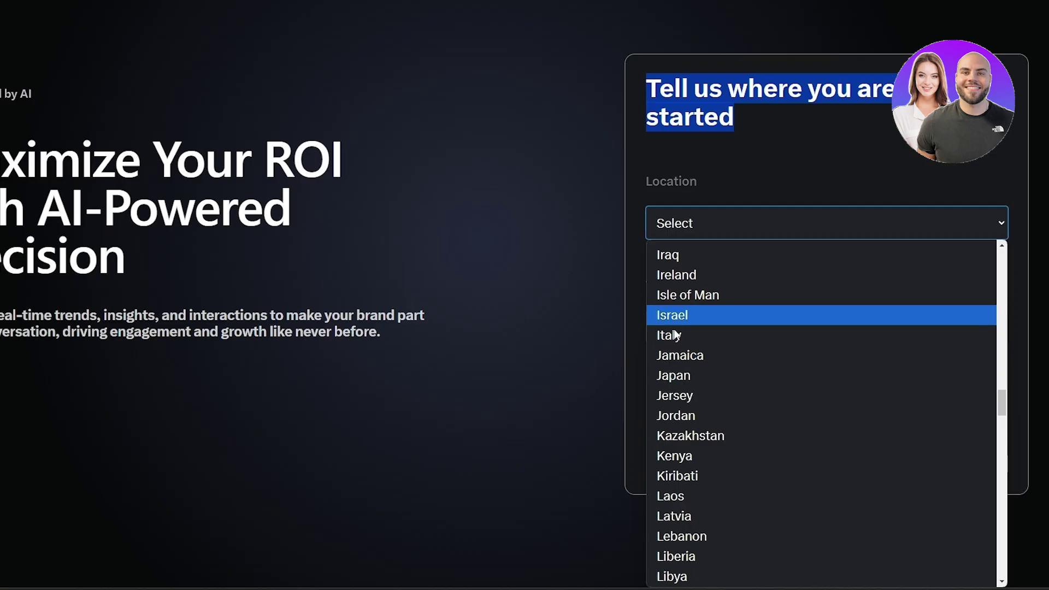
scroll(664, 335, "down", 10)
scroll(662, 334, "down", 2)
left_click(581, 385)
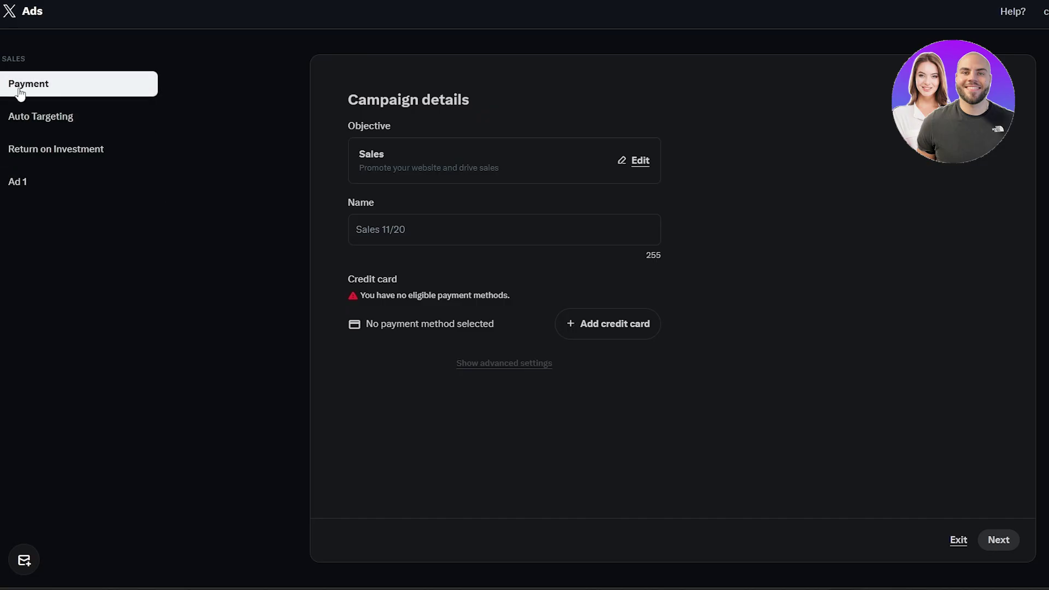
Step: Check the US Auto Targeting and 100.00 USD budget steps, ending in the Ad 1 editor
left_click(44, 124)
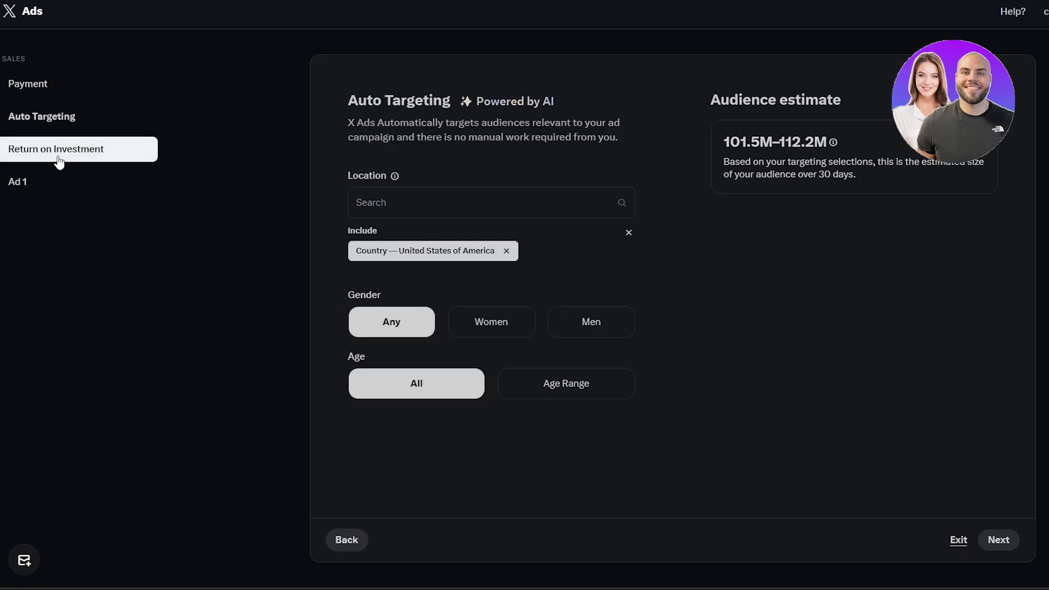
left_click(66, 163)
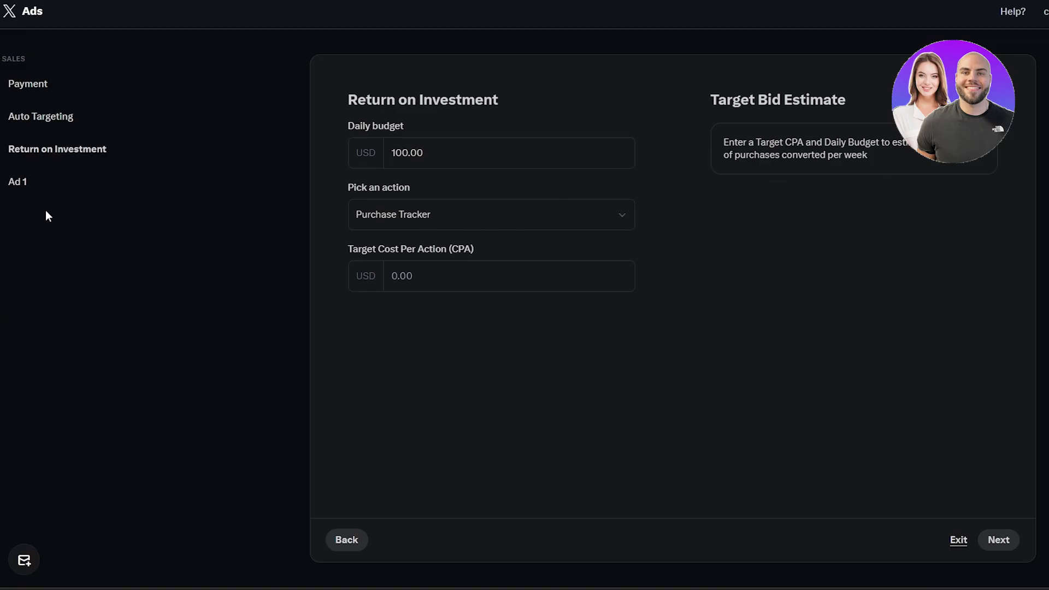
left_click(42, 188)
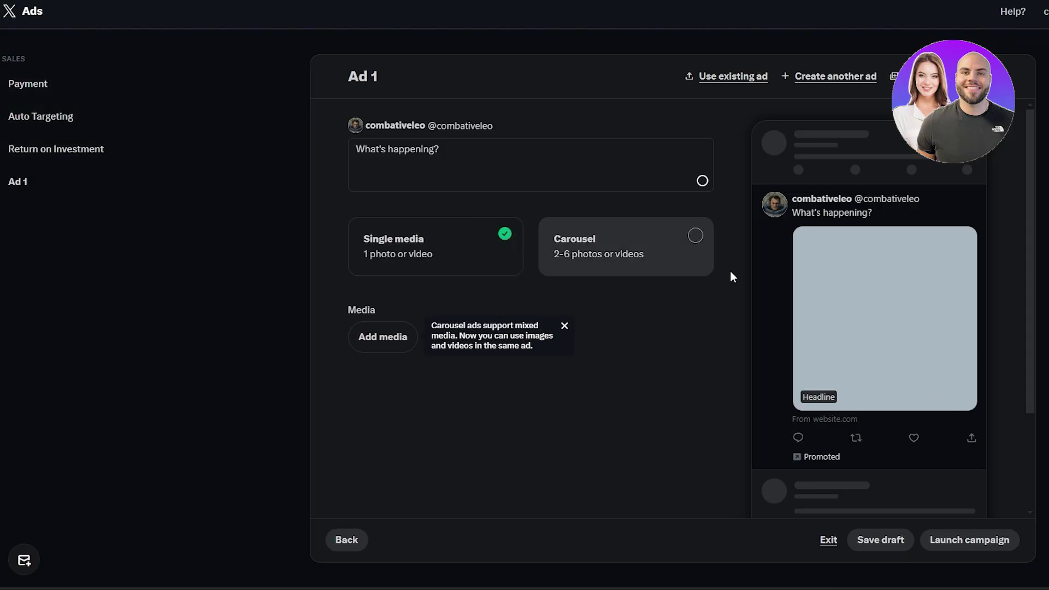
left_click(32, 117)
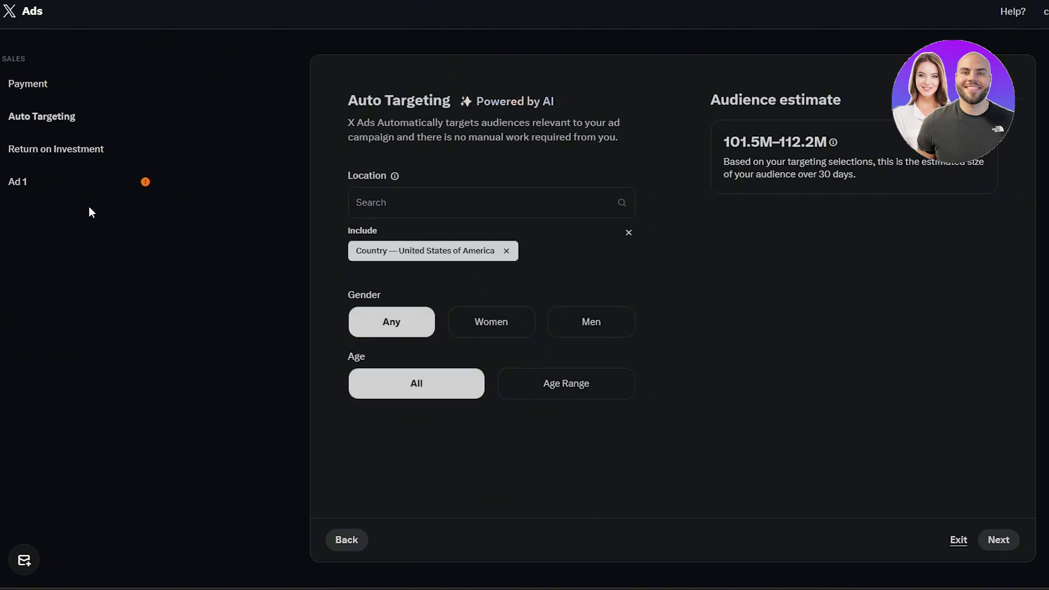
left_click(27, 189)
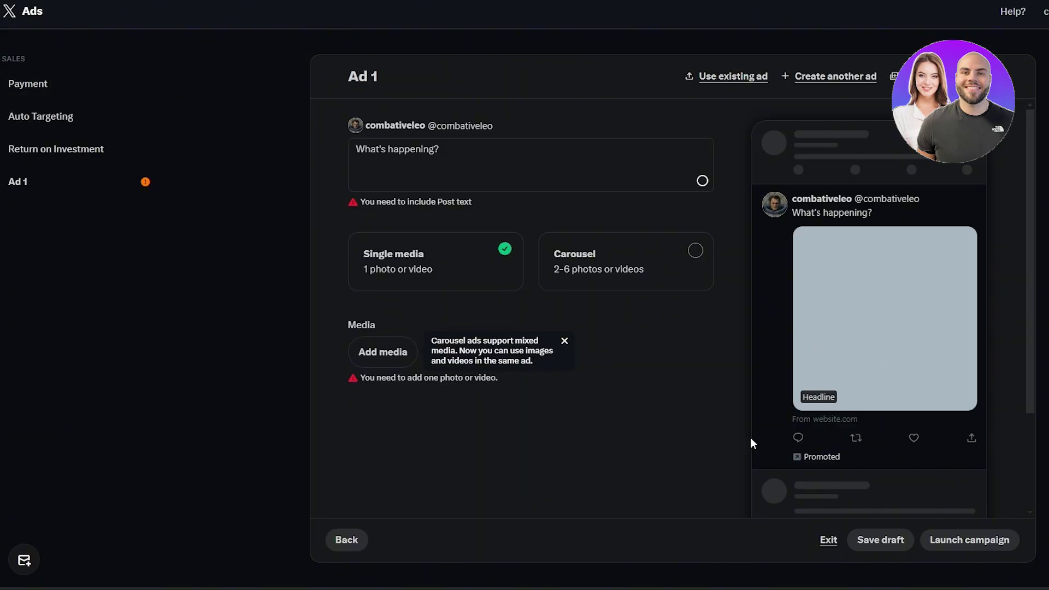
Step: Dismiss the carousel mixed-media tip and close the existing-ads panel without reusing an ad
scroll(723, 434, "down", 2)
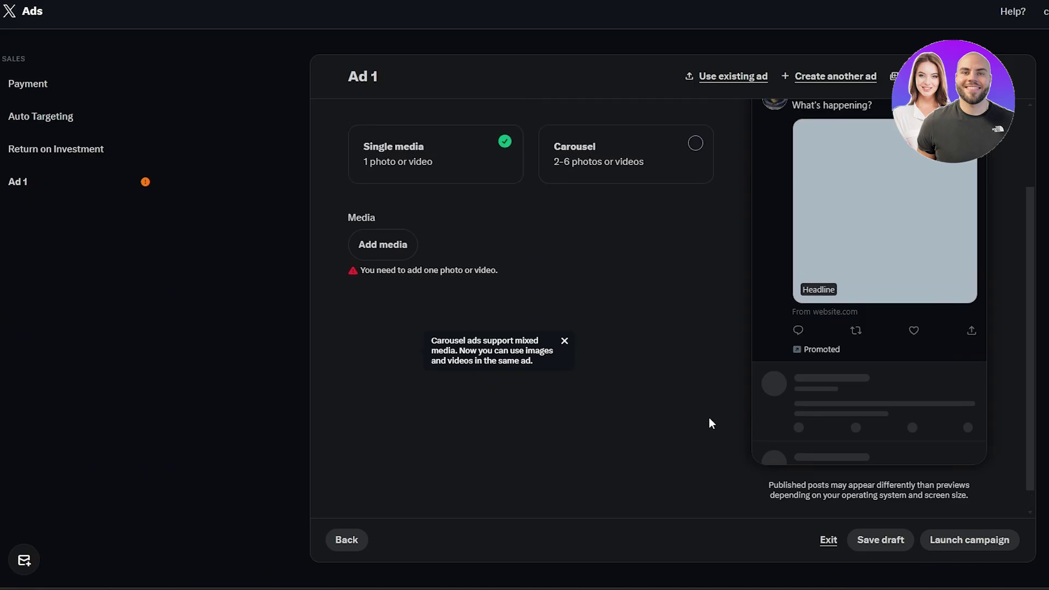
scroll(710, 419, "up", 2)
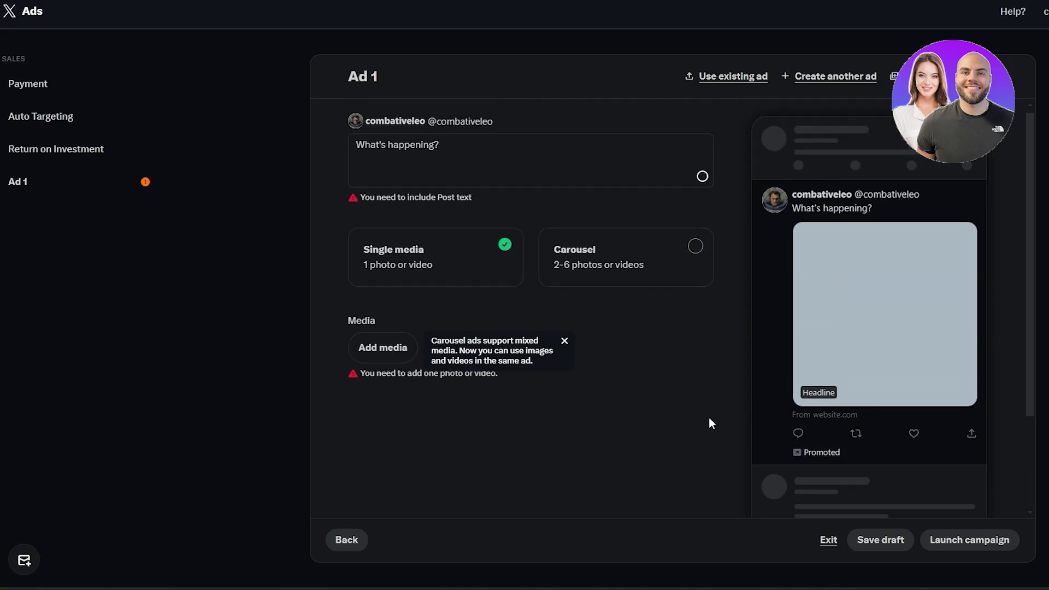
left_click(564, 342)
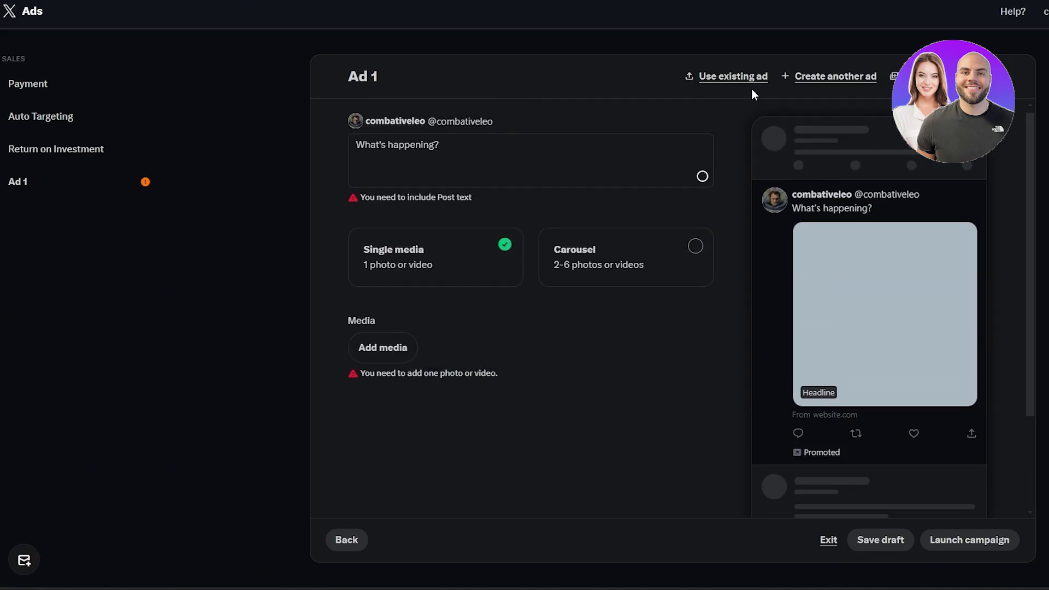
left_click(733, 78)
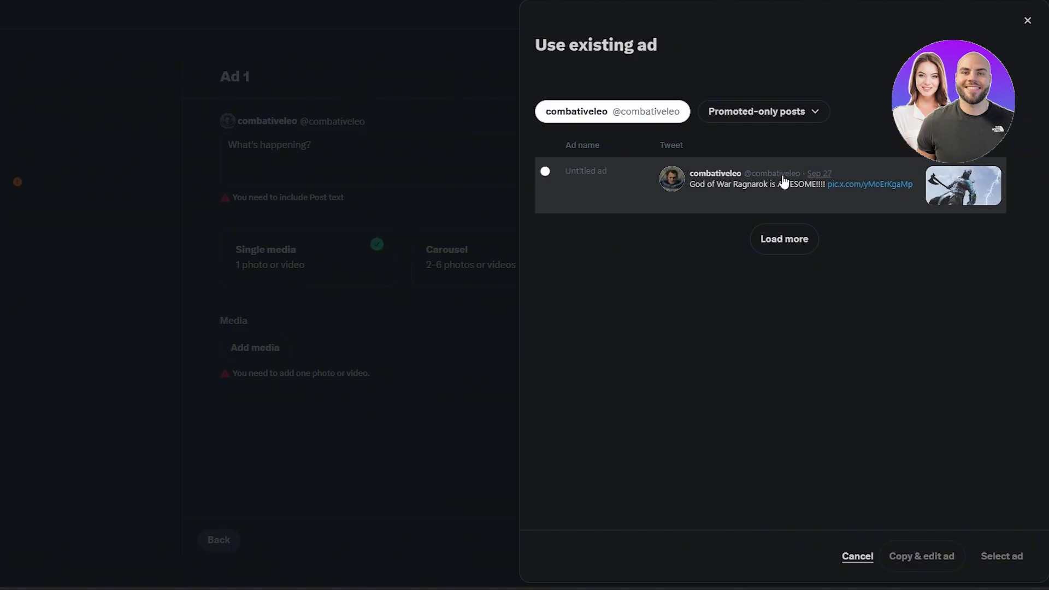
left_click(377, 211)
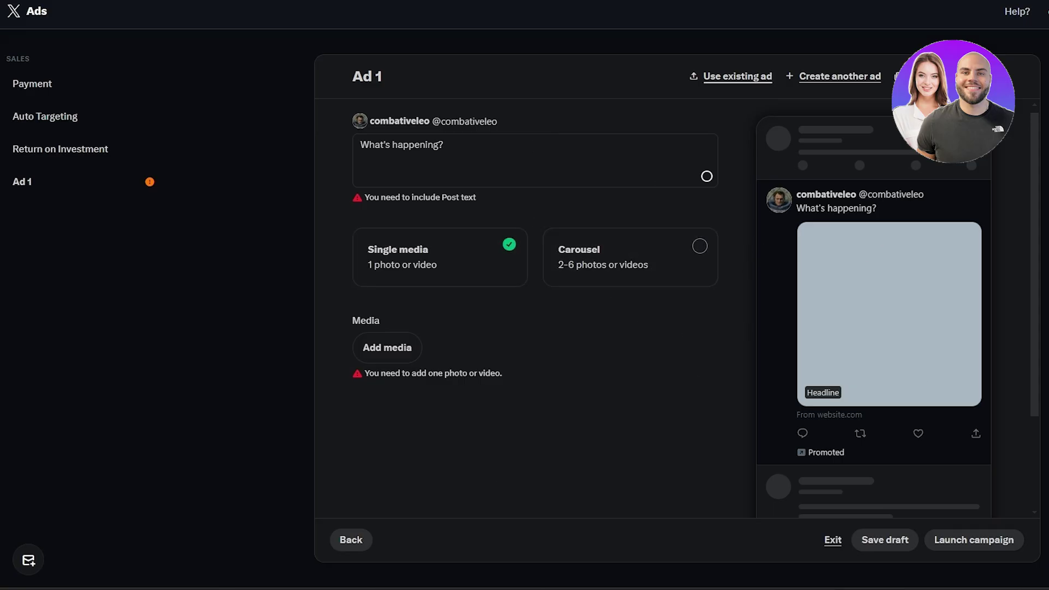
left_click(899, 76)
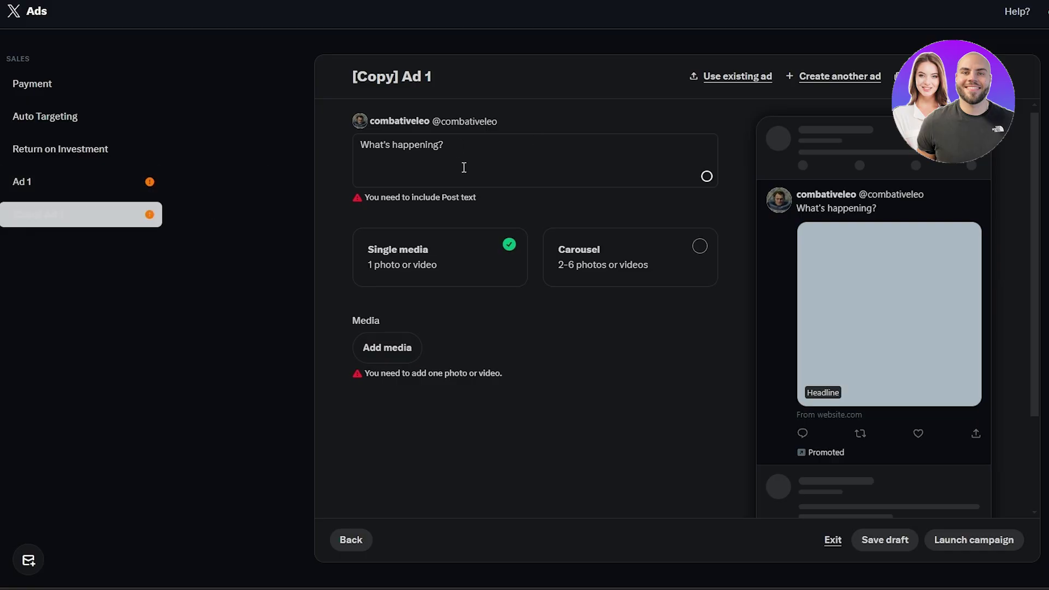
left_click(1028, 77)
left_click(692, 343)
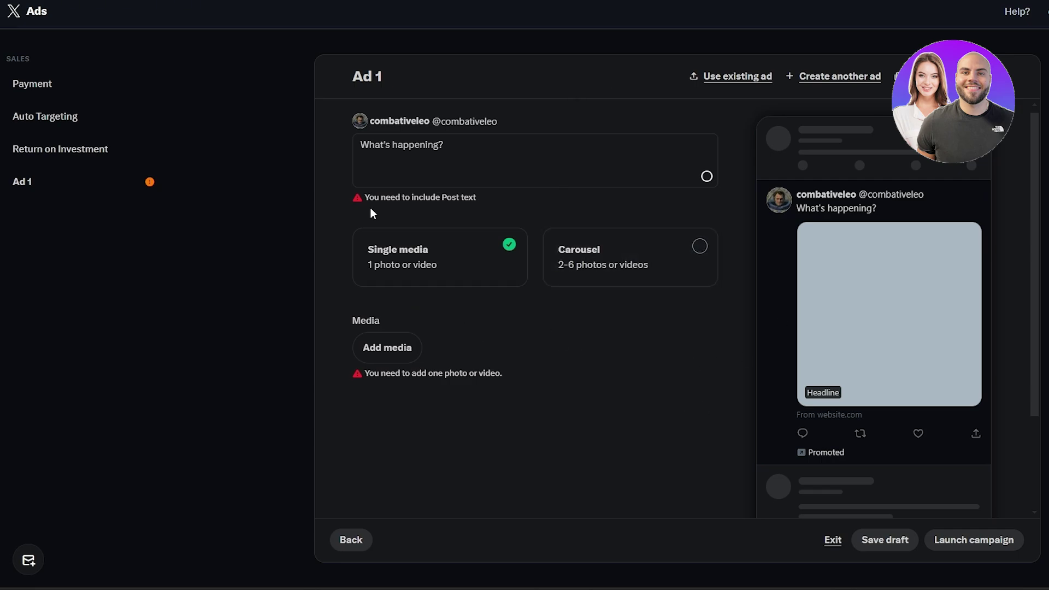
left_click(377, 146)
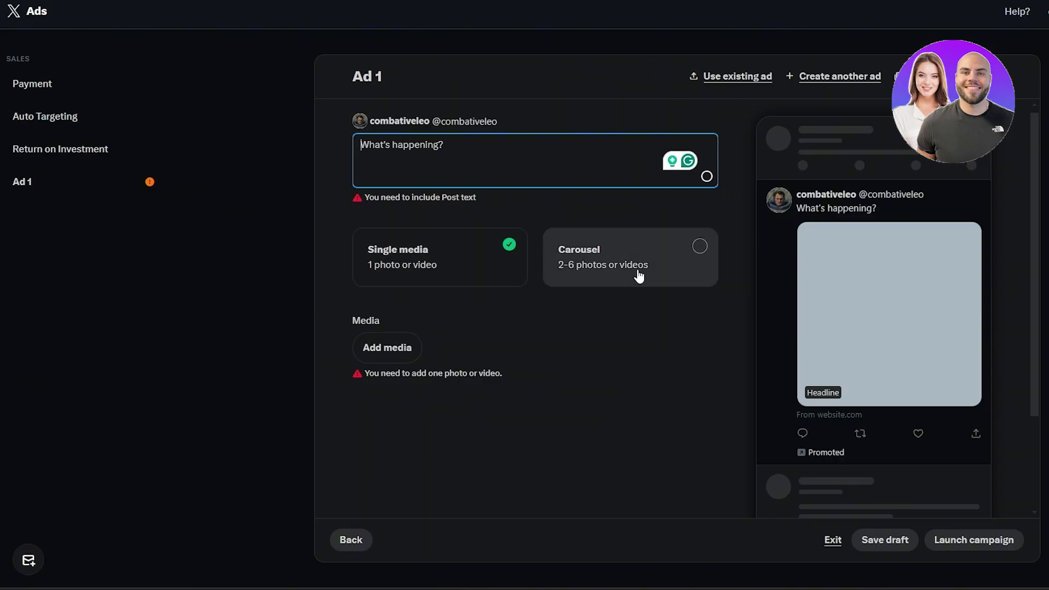
left_click(586, 267)
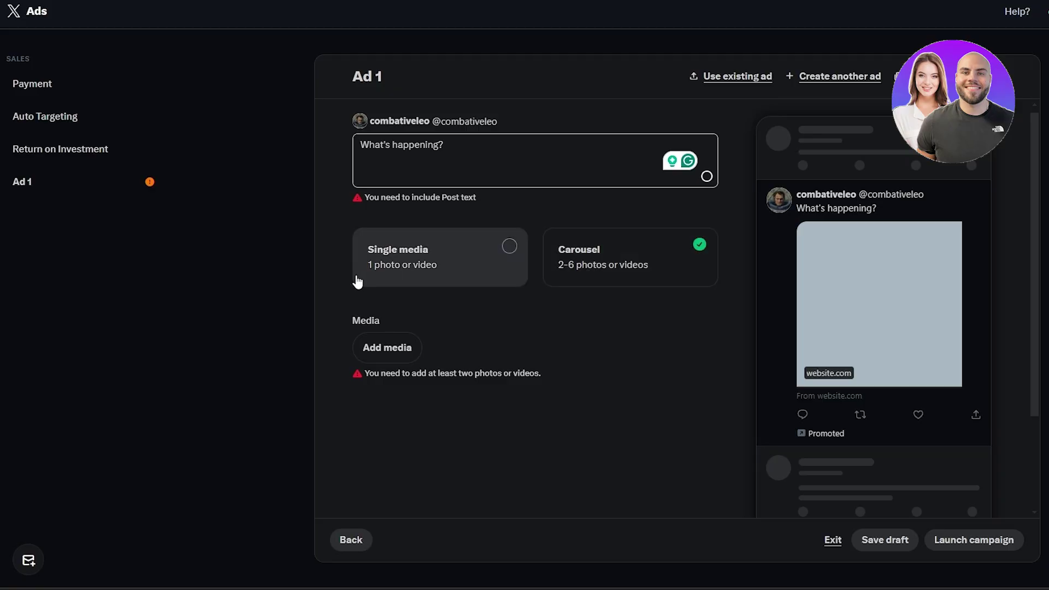
left_click(391, 276)
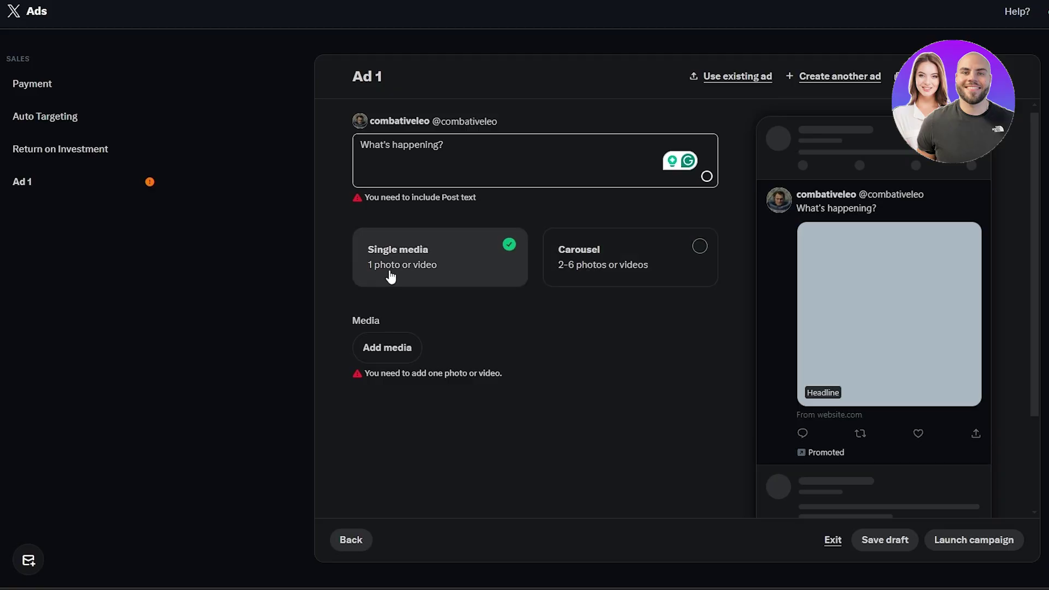
left_click(546, 254)
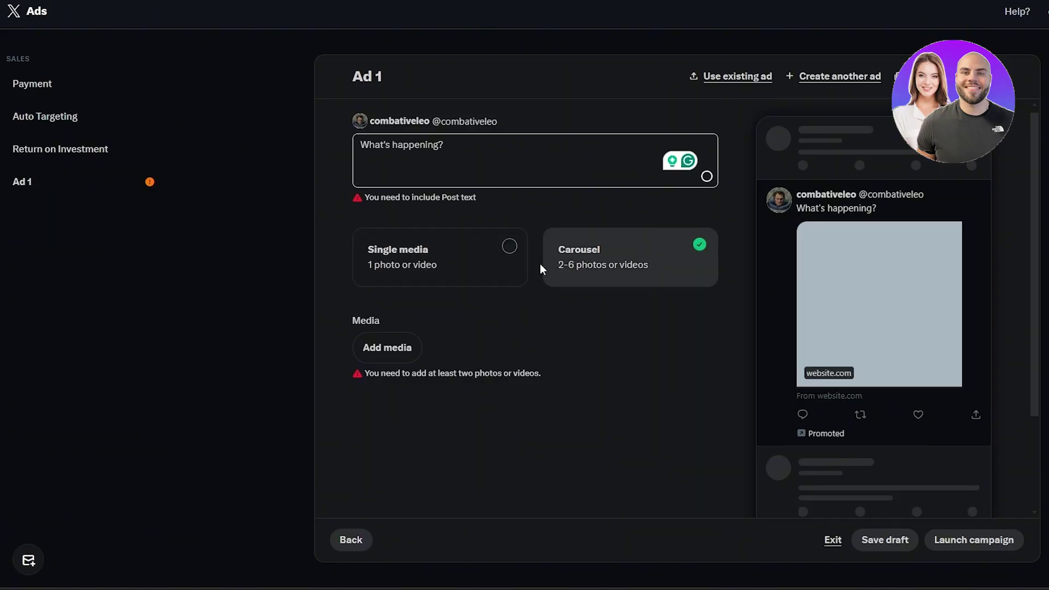
left_click(459, 268)
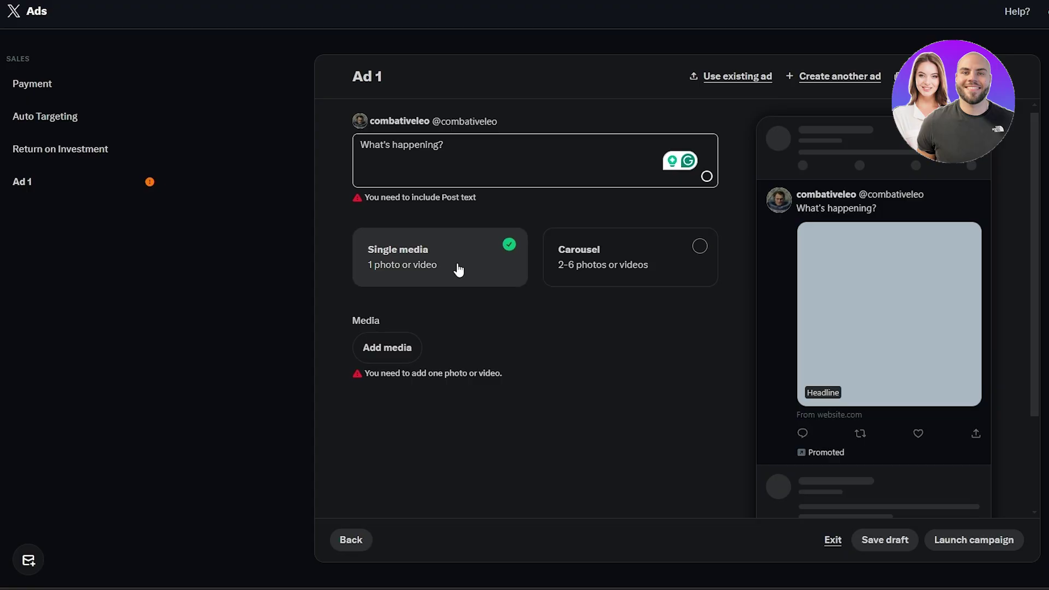
Step: Upload 8979706-hd_1920_1080_30fps.mp4 from the computer and confirm it as Ad 1's media
left_click(389, 348)
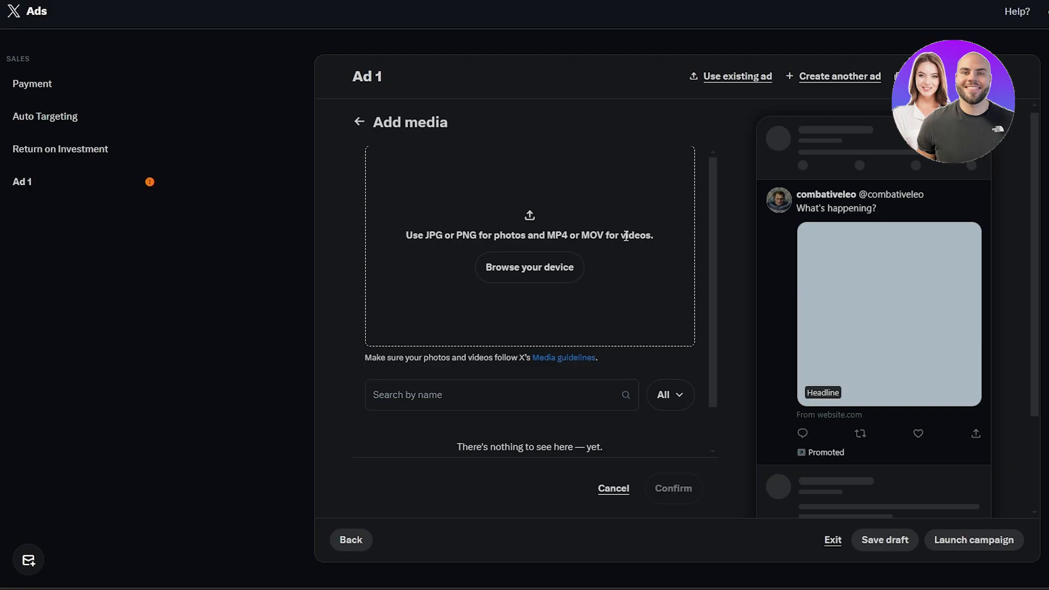
scroll(601, 262, "down", 1)
scroll(405, 363, "up", 1)
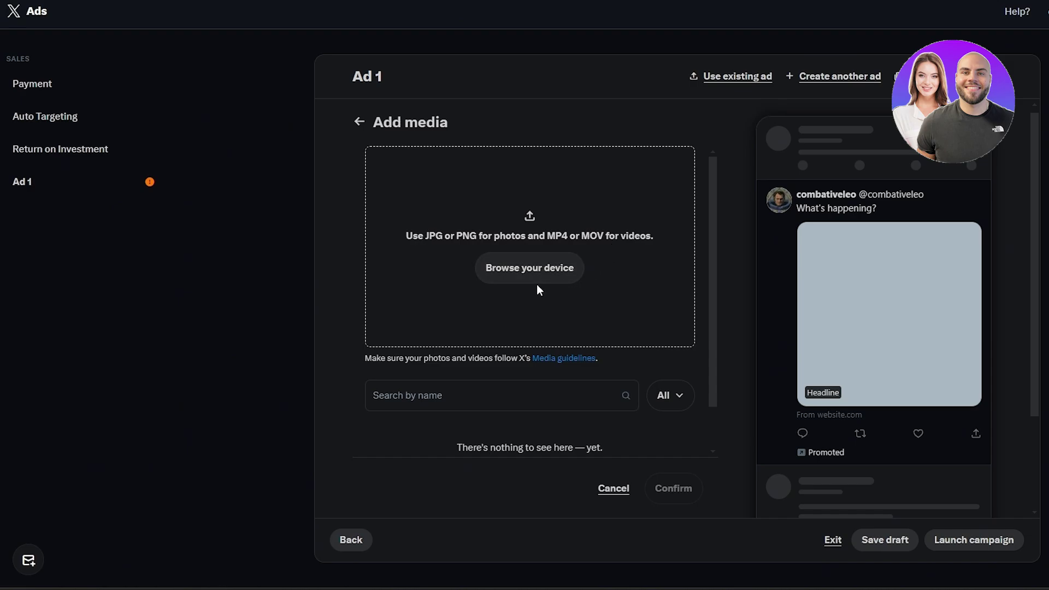
scroll(531, 273, "down", 1)
left_click(526, 221)
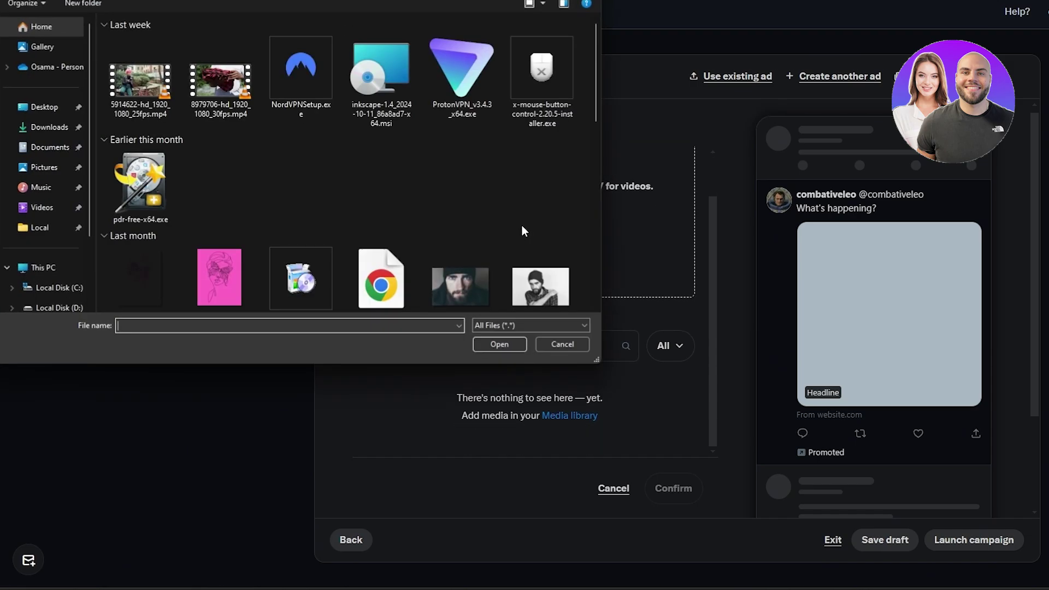
left_click(212, 106)
double_click(212, 105)
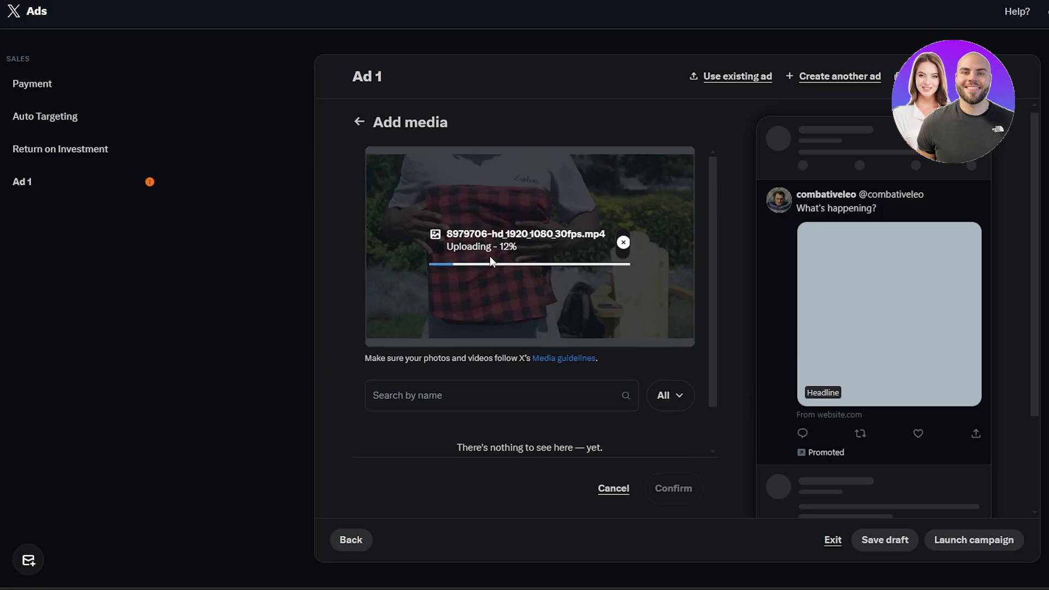
scroll(481, 257, "down", 2)
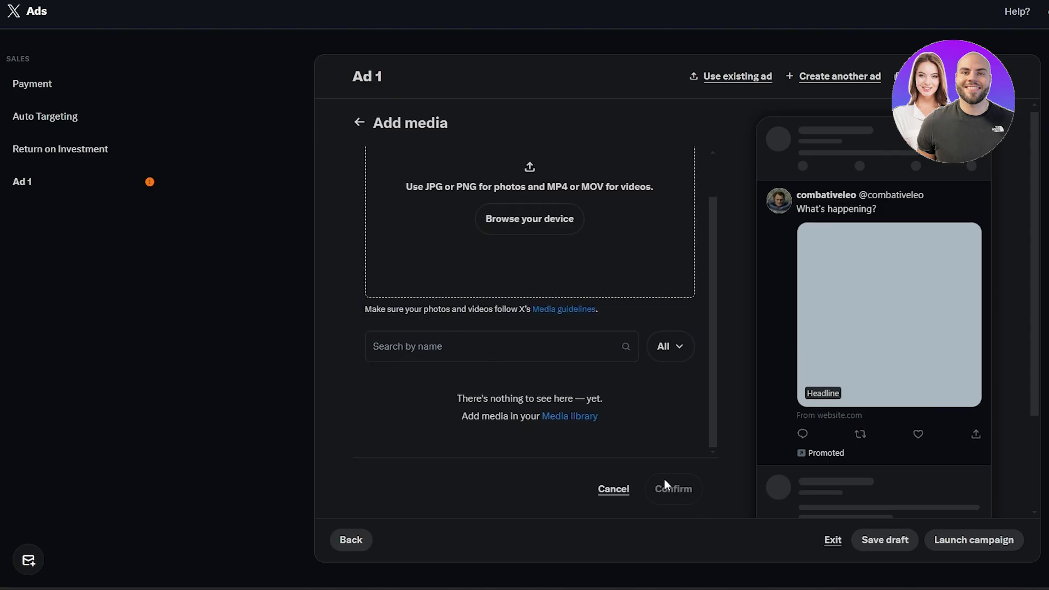
scroll(527, 359, "down", 4)
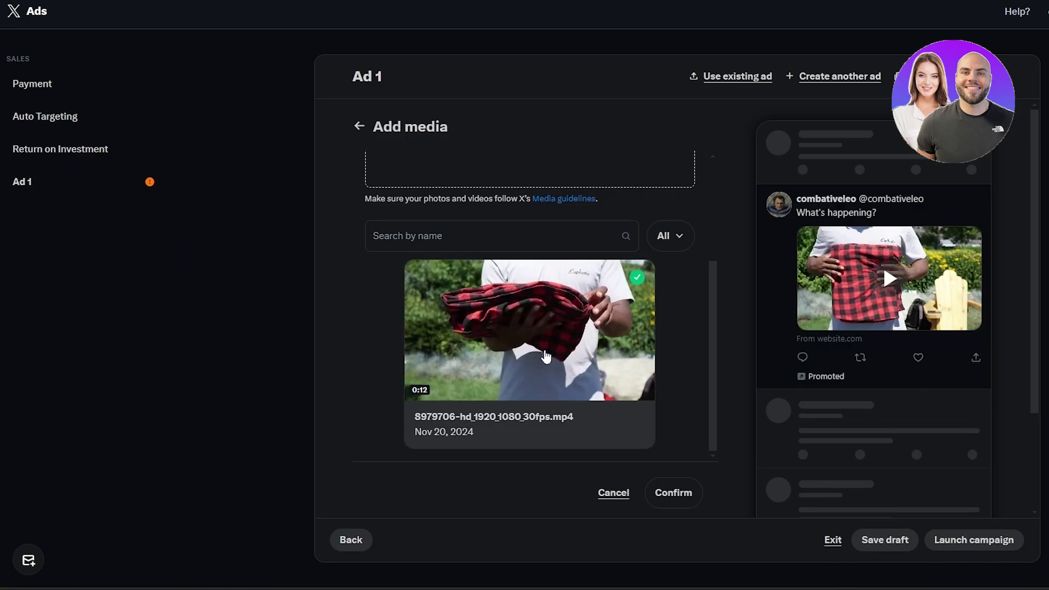
left_click(663, 495)
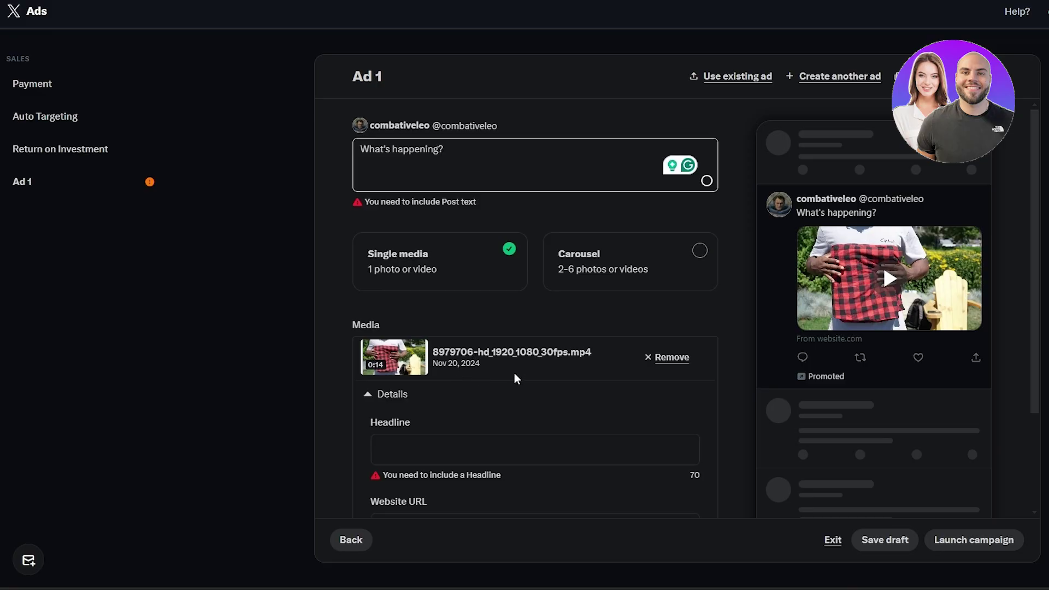
Step: Enter the shirt's Shopify product page URL as the ad's Website URL
left_click(445, 166)
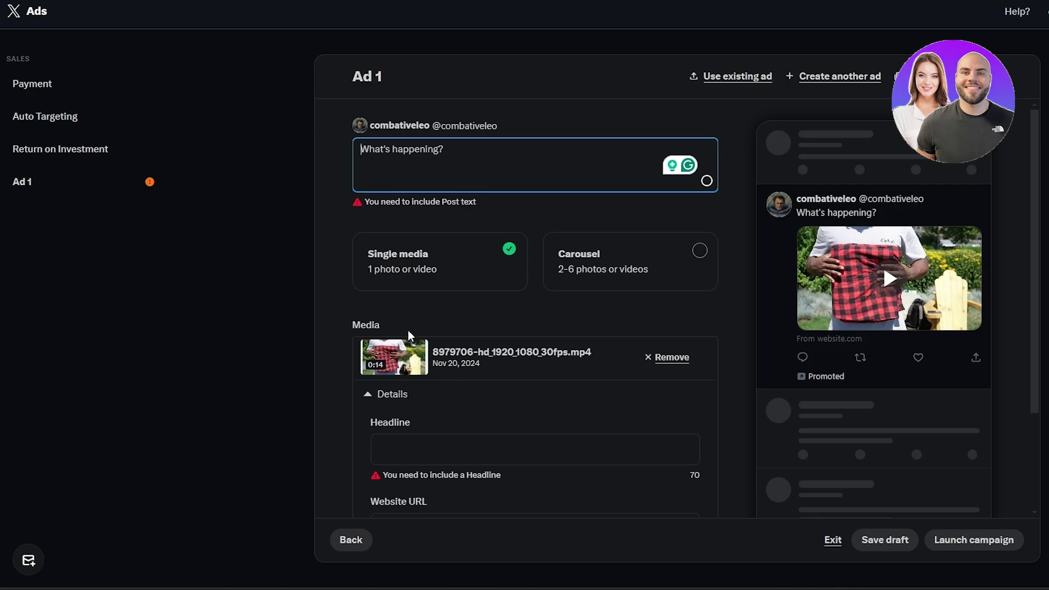
scroll(407, 330, "down", 3)
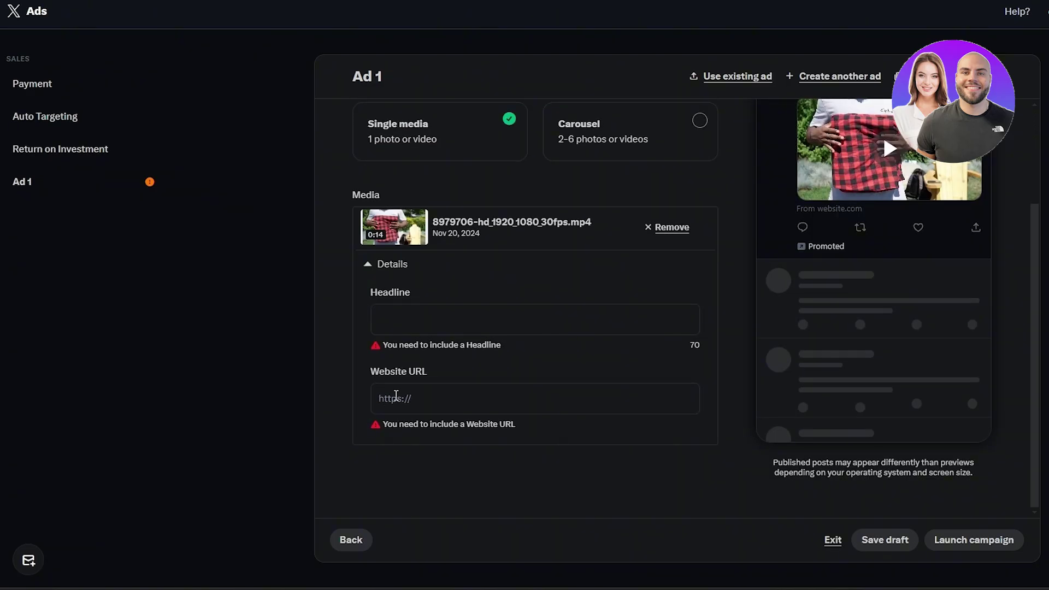
left_click(380, 321)
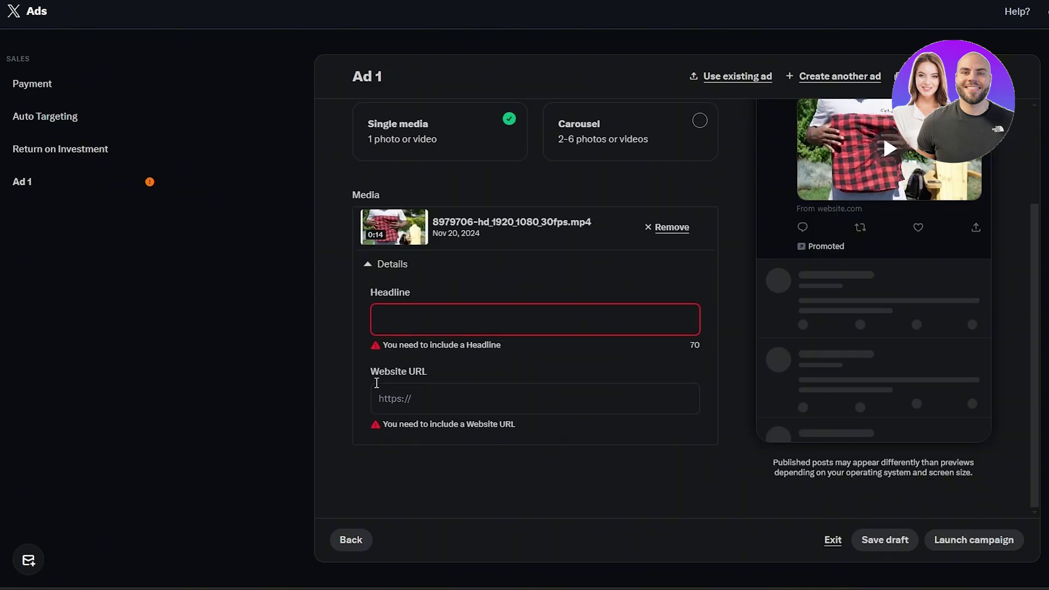
left_click_drag(375, 370, 420, 371)
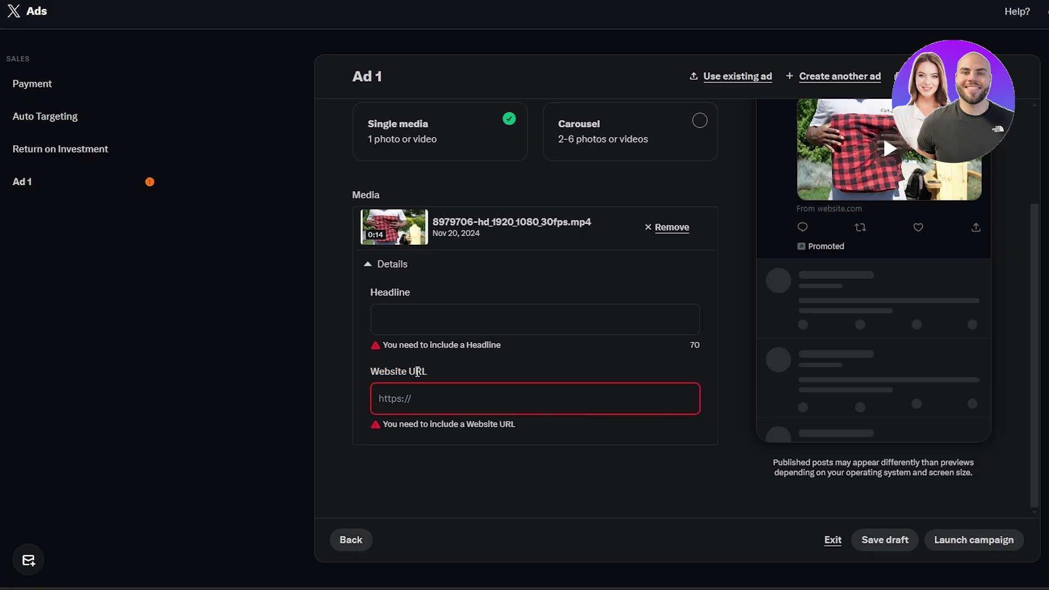
scroll(530, 445, "up", 3)
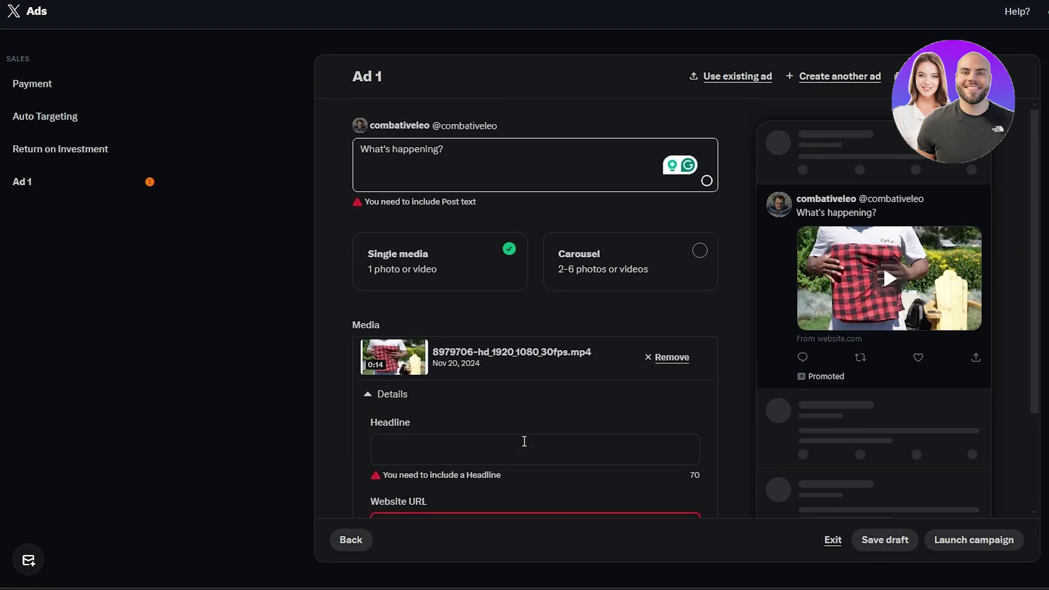
scroll(524, 441, "down", 3)
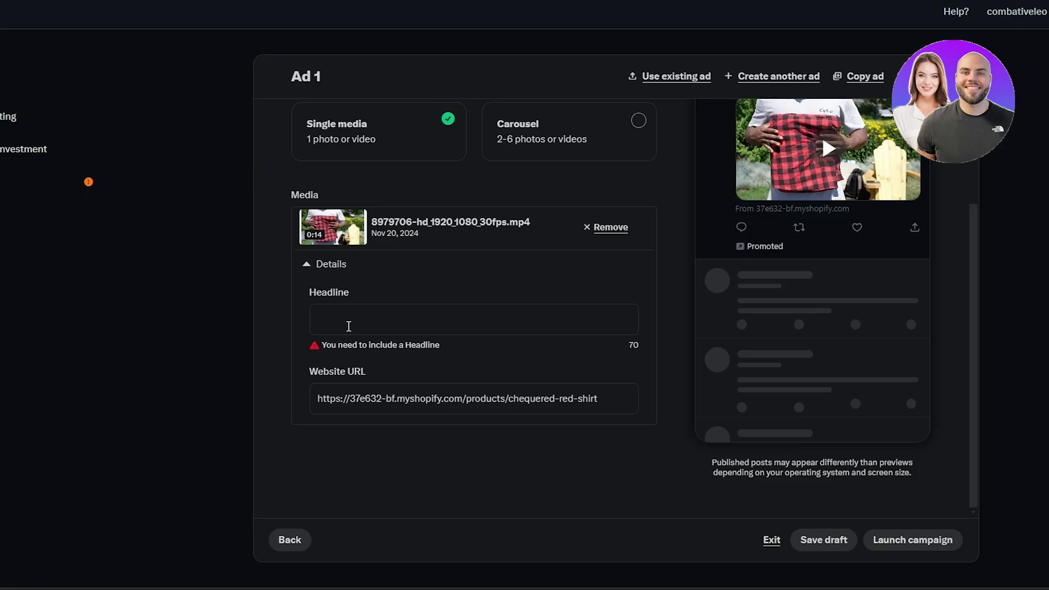
Step: Paste 'Chequered Red Shirt' from the product page into the Headline
left_click(349, 327)
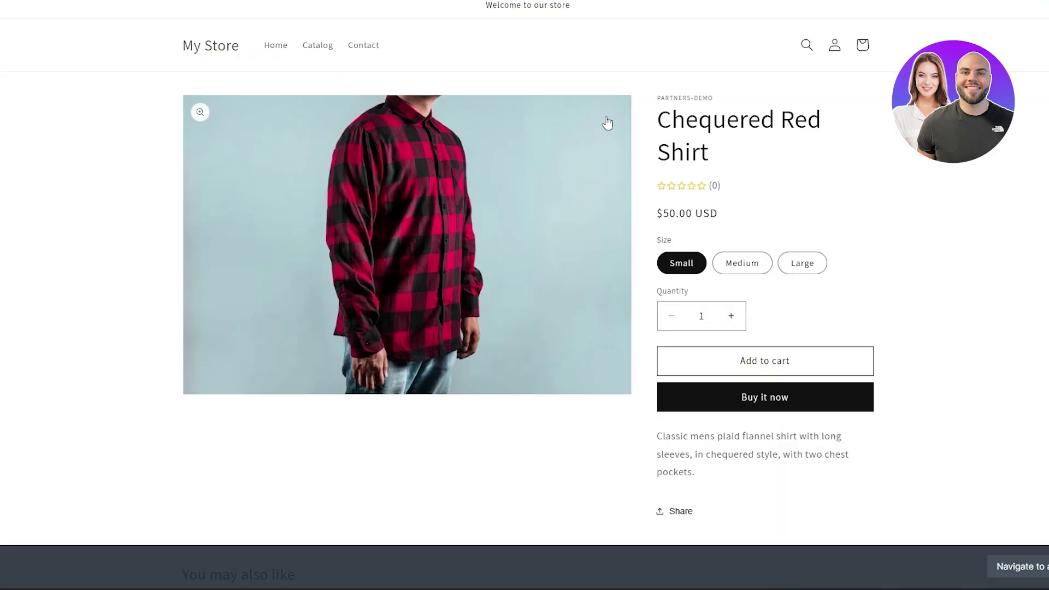
left_click_drag(652, 127, 732, 147)
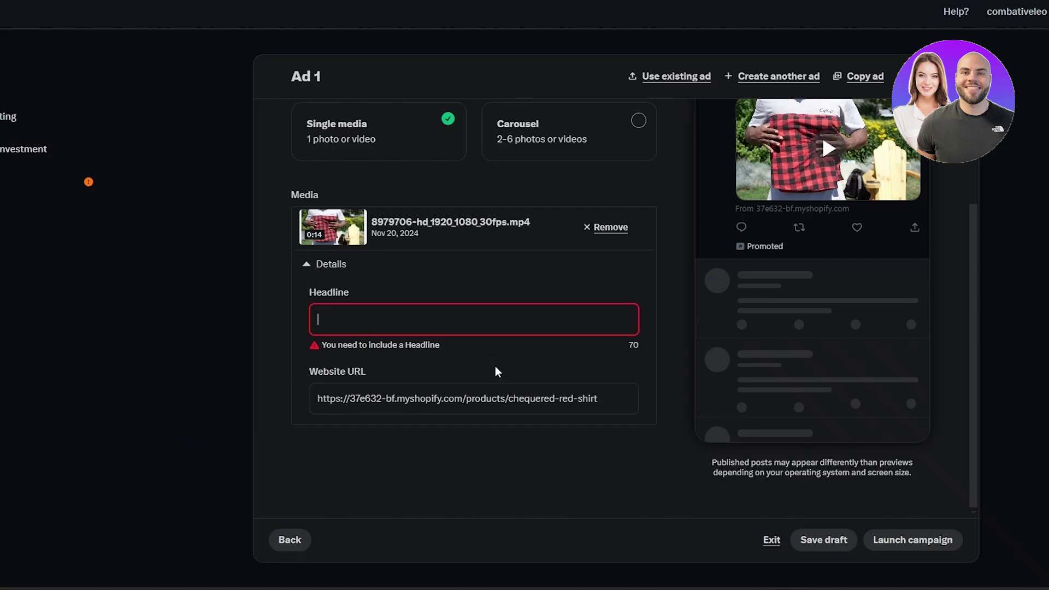
type("Chequered Red Shirt")
scroll(751, 273, "up", 3)
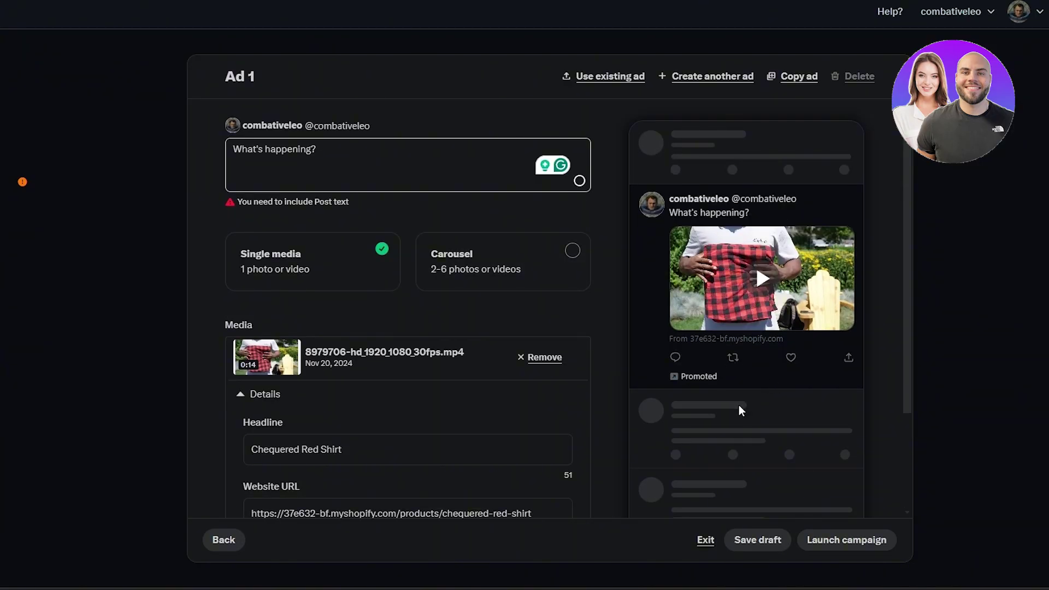
left_click_drag(690, 339, 792, 348)
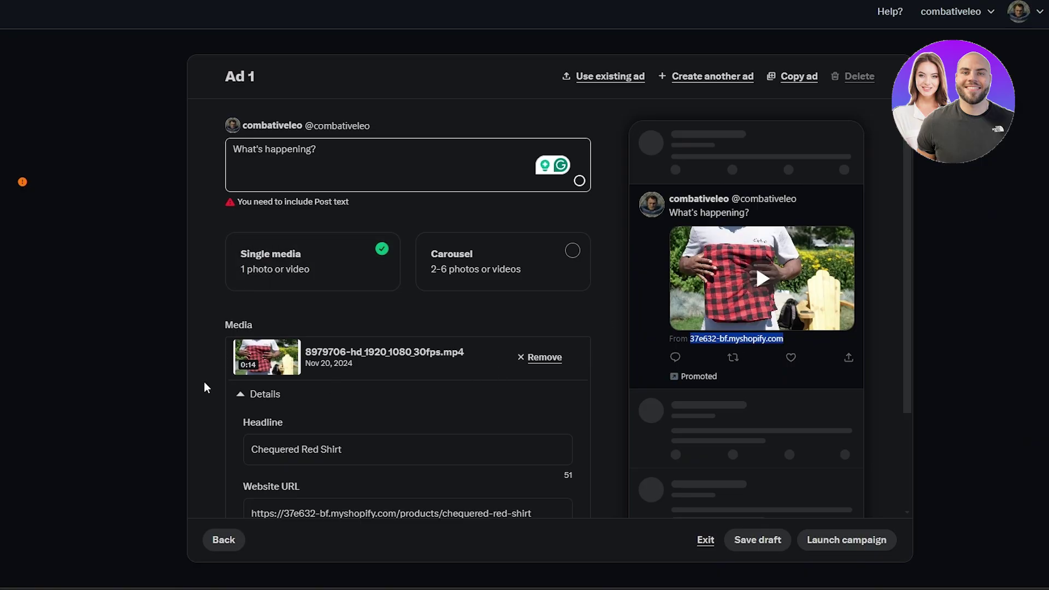
Step: Write post text 'Get Your Chequered Red Shirt' offering 20% off with code DNS20
left_click(253, 171)
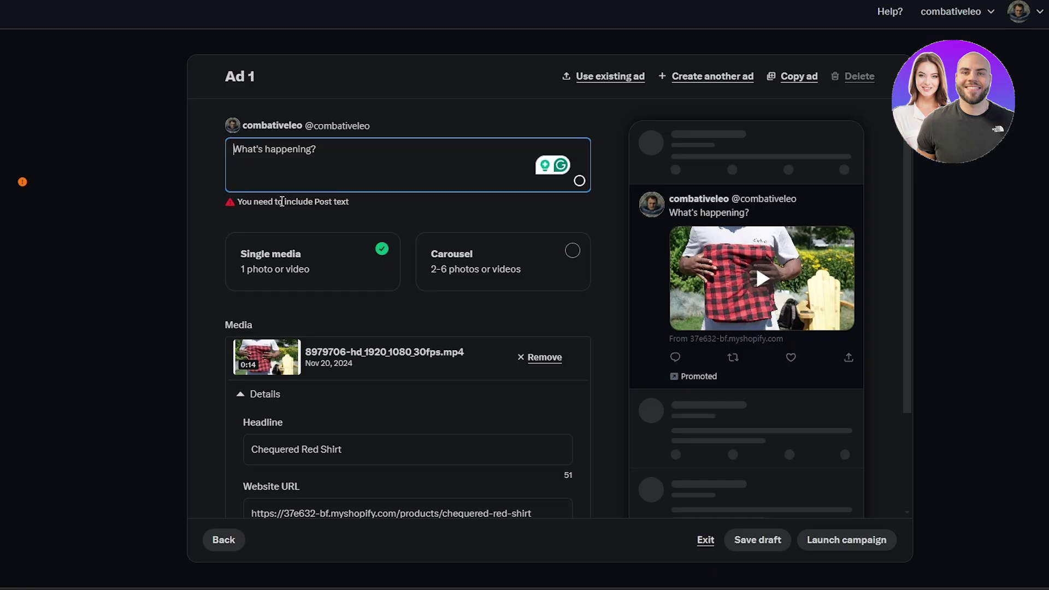
type("Chequered Red Shirt")
key("ctrl+a")
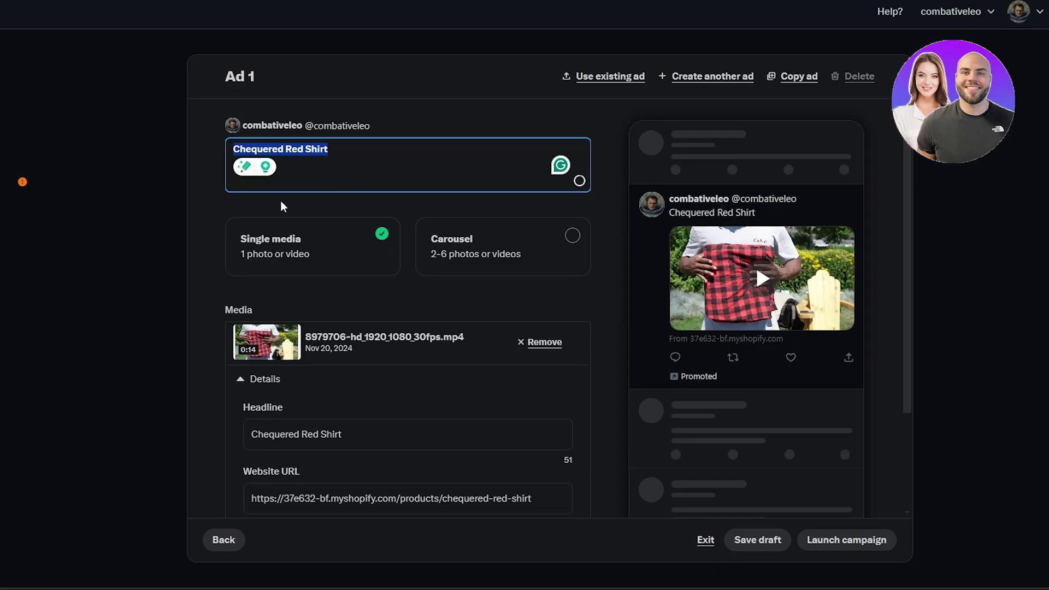
left_click(282, 206)
left_click_drag(282, 206, 335, 190)
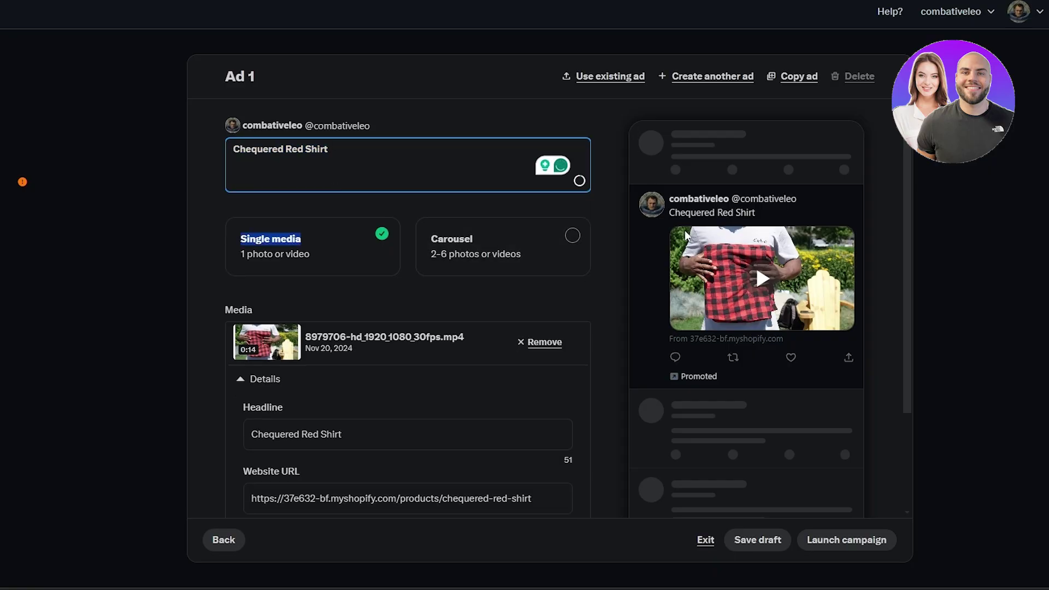
left_click(233, 152)
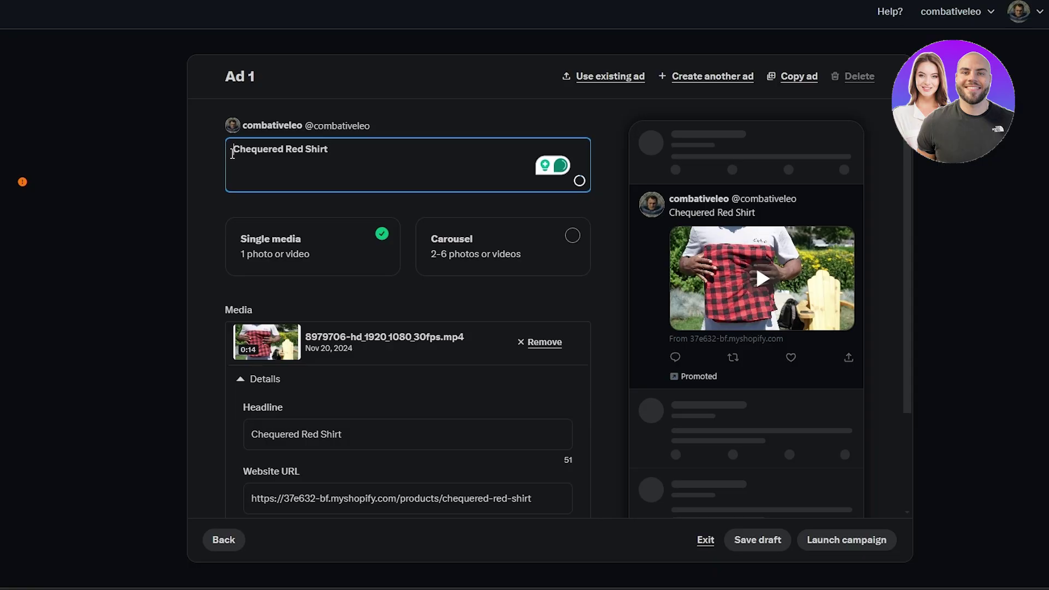
type("Get Your")
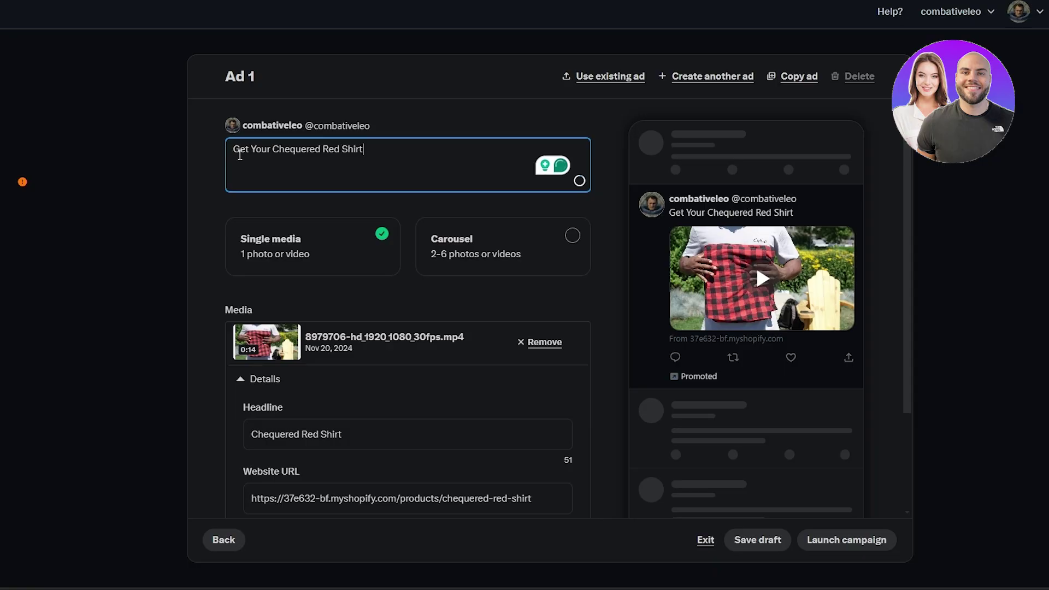
type("Today By Clicking The Link Below and Get 20% OFF With The Code DNS20")
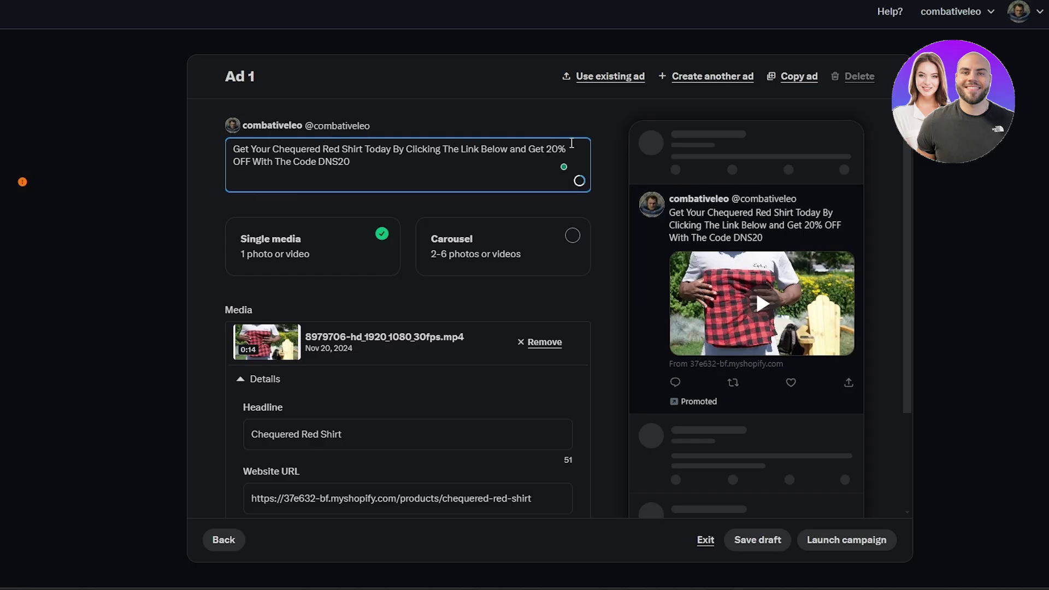
left_click_drag(318, 163, 377, 159)
scroll(755, 241, "down", 3)
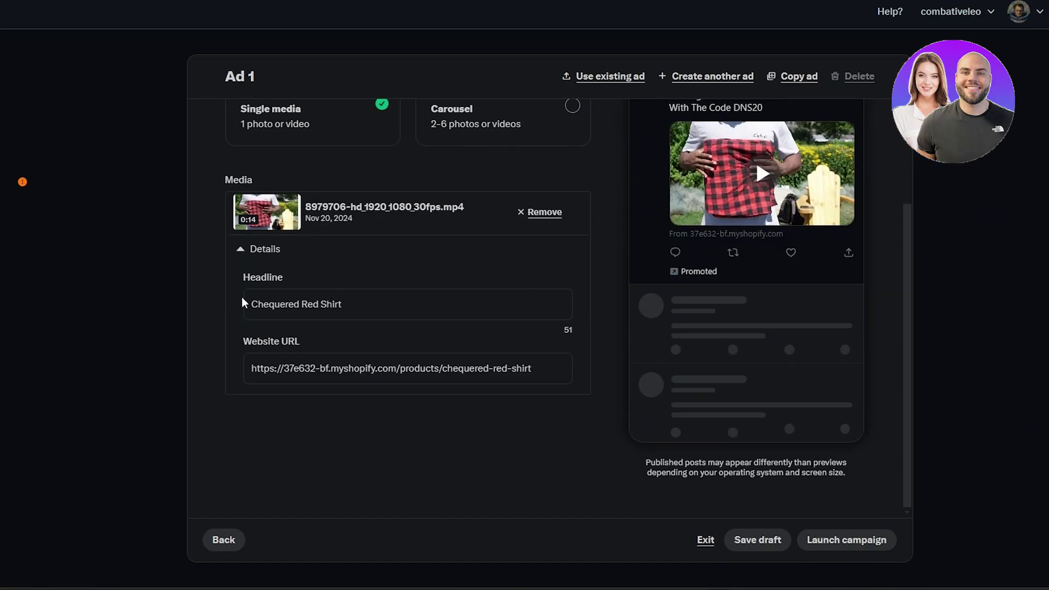
scroll(509, 230, "up", 3)
left_click(505, 123)
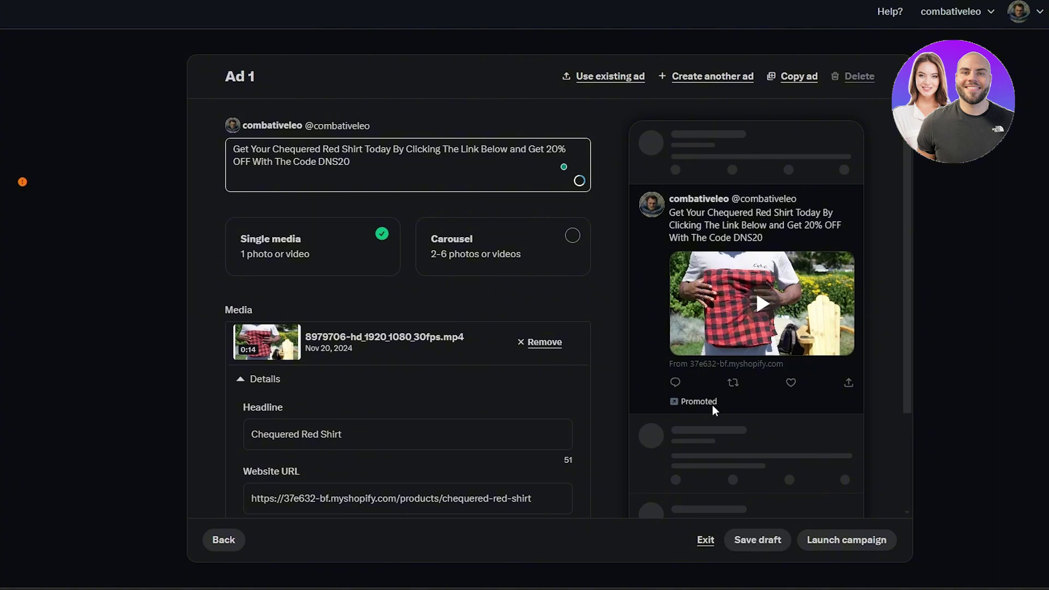
Step: Collapse the video details and save Ad 1 as a draft
scroll(546, 383, "down", 3)
left_click(360, 310)
right_click(360, 310)
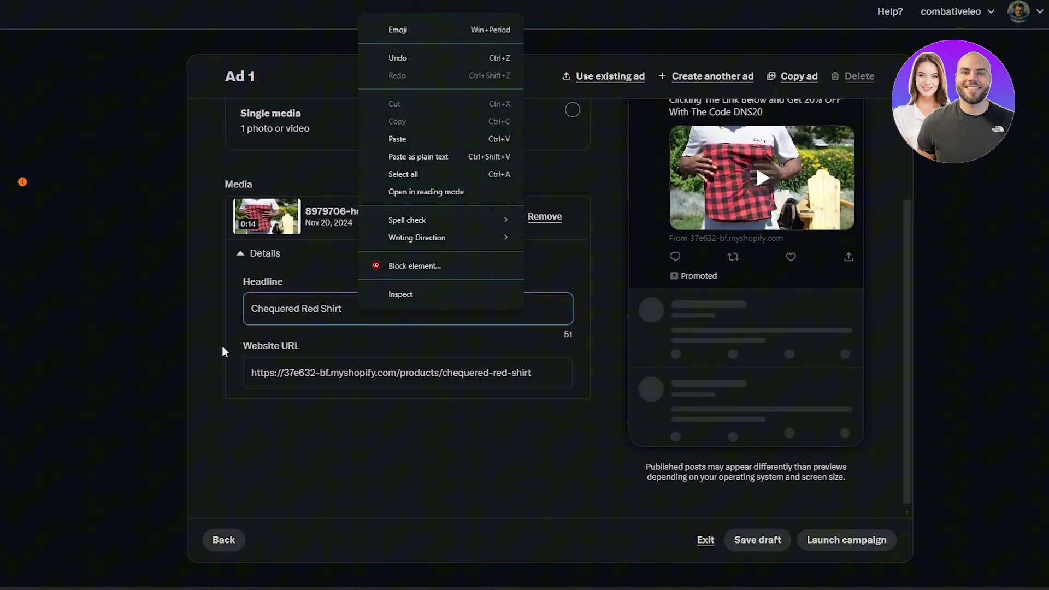
left_click(143, 353)
scroll(475, 345, "up", 1)
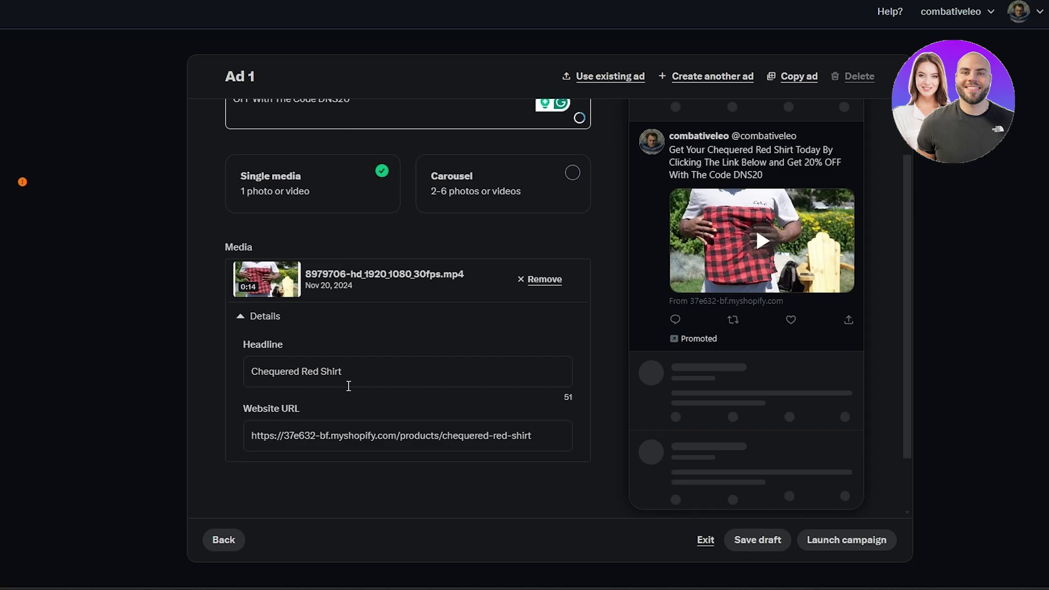
left_click(244, 317)
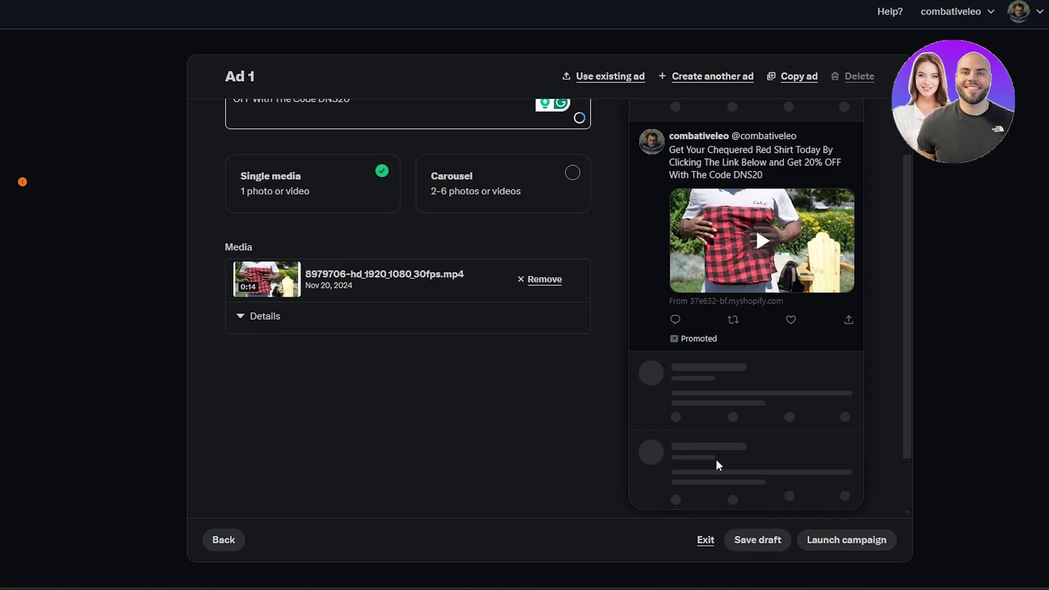
scroll(655, 431, "up", 1)
left_click(752, 549)
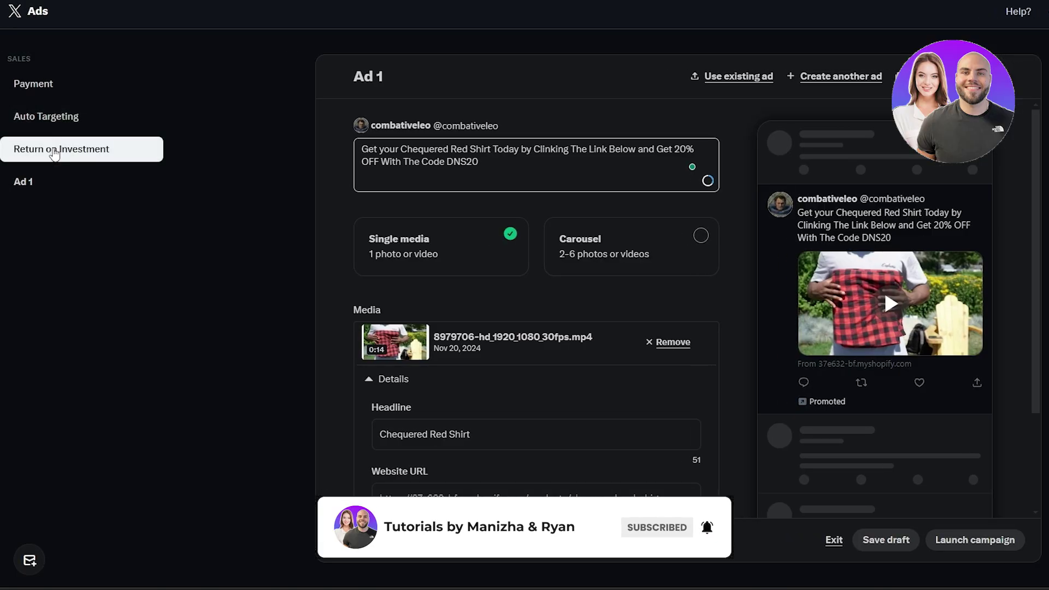
Step: Change the daily budget from 100.00 to 10.00 USD and keep Purchase Tracker as the action
left_click(69, 158)
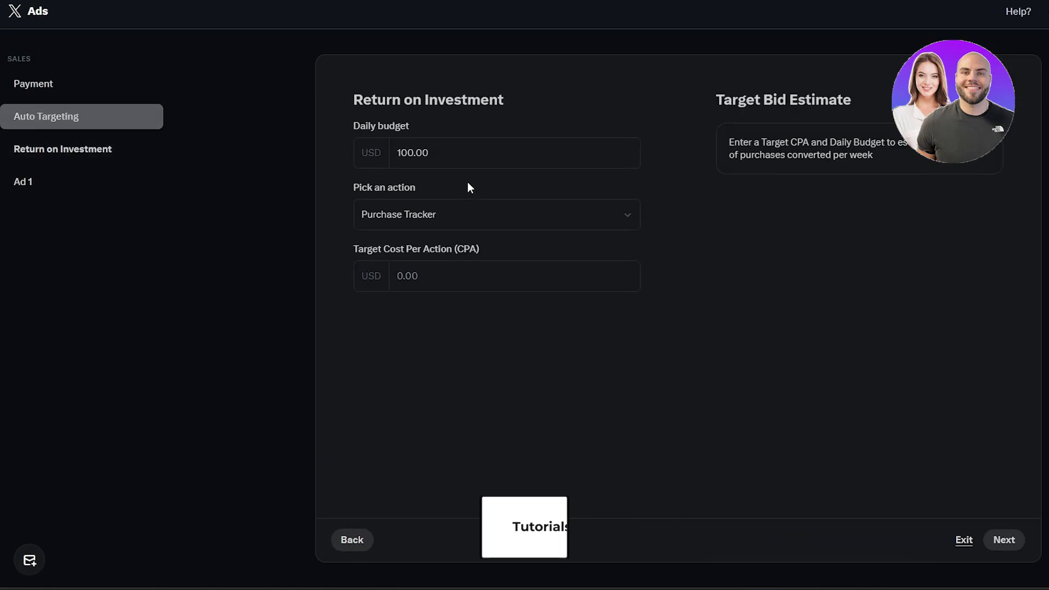
left_click_drag(393, 121, 354, 125)
left_click(423, 145)
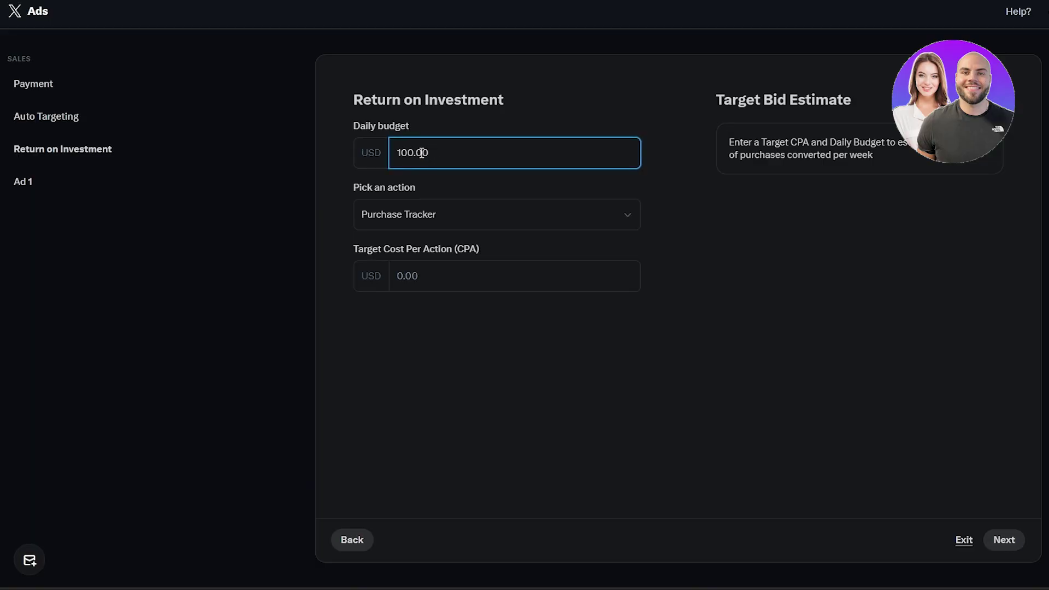
left_click_drag(434, 157, 409, 158)
key("BackSpace")
left_click(696, 167)
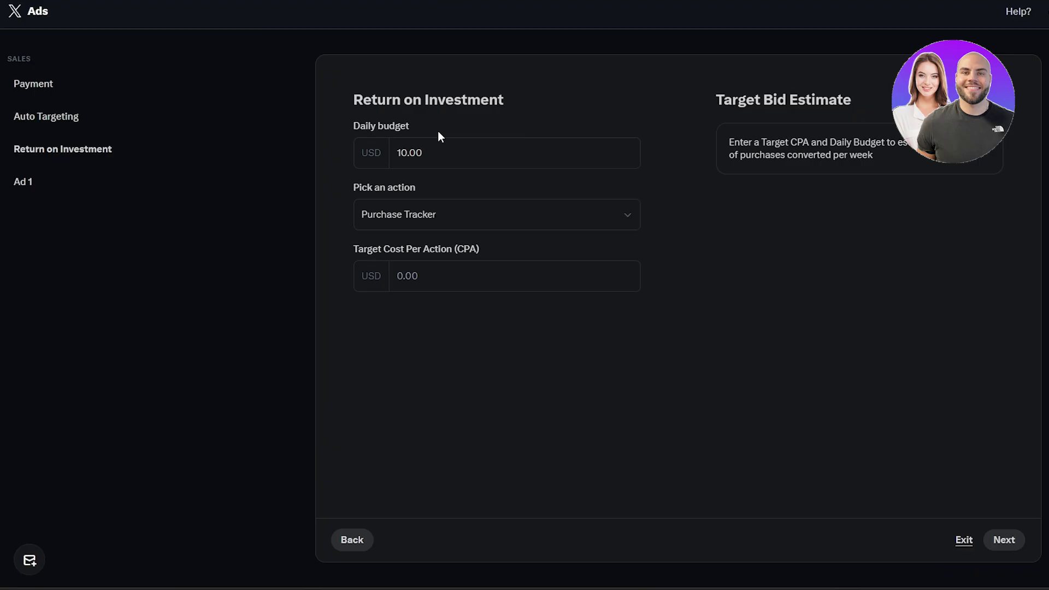
left_click(395, 214)
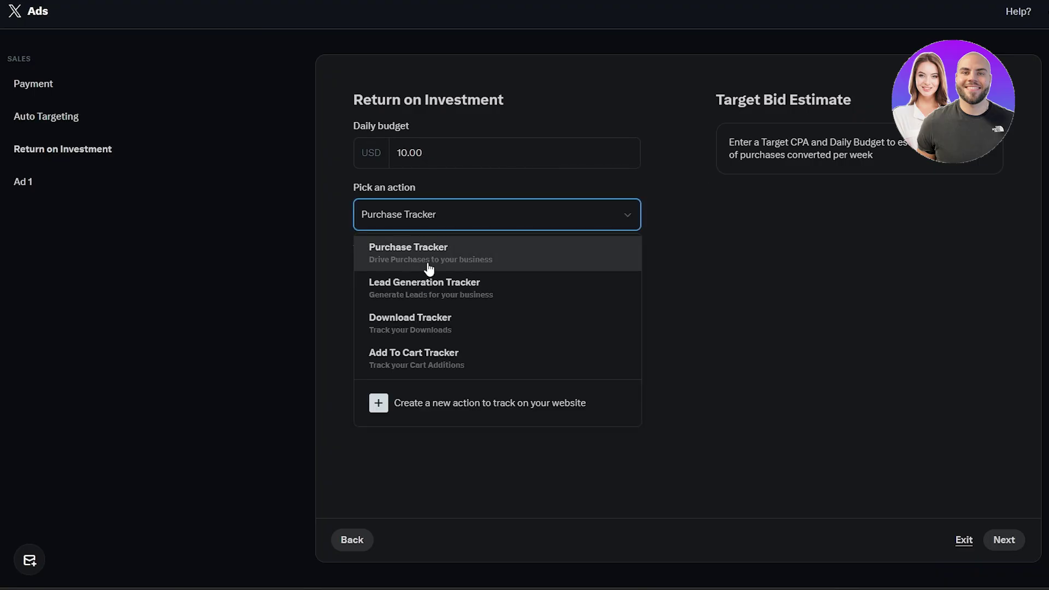
left_click_drag(355, 186, 424, 192)
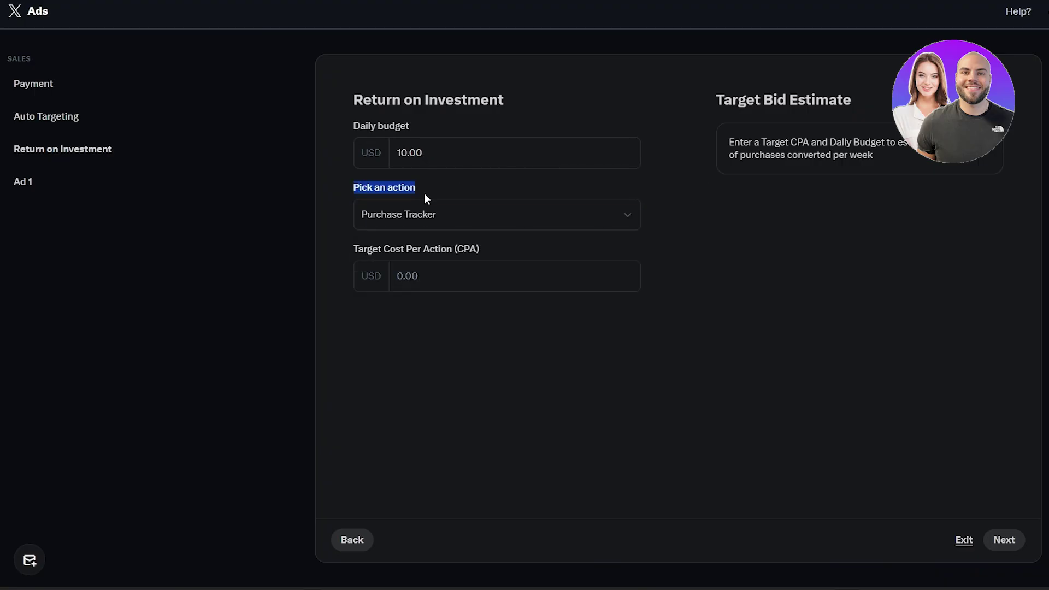
left_click(414, 214)
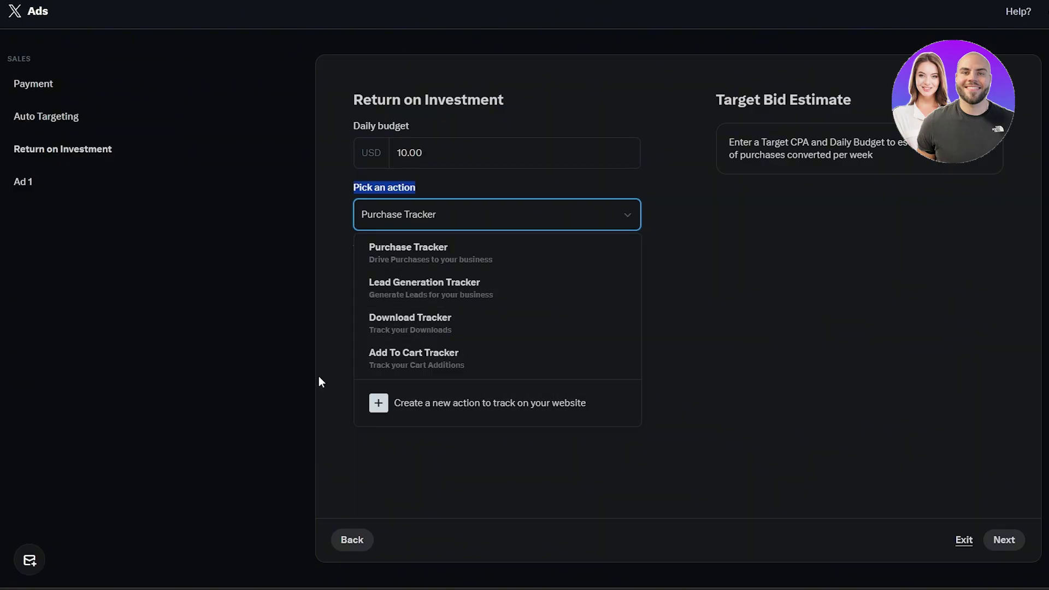
left_click(356, 219)
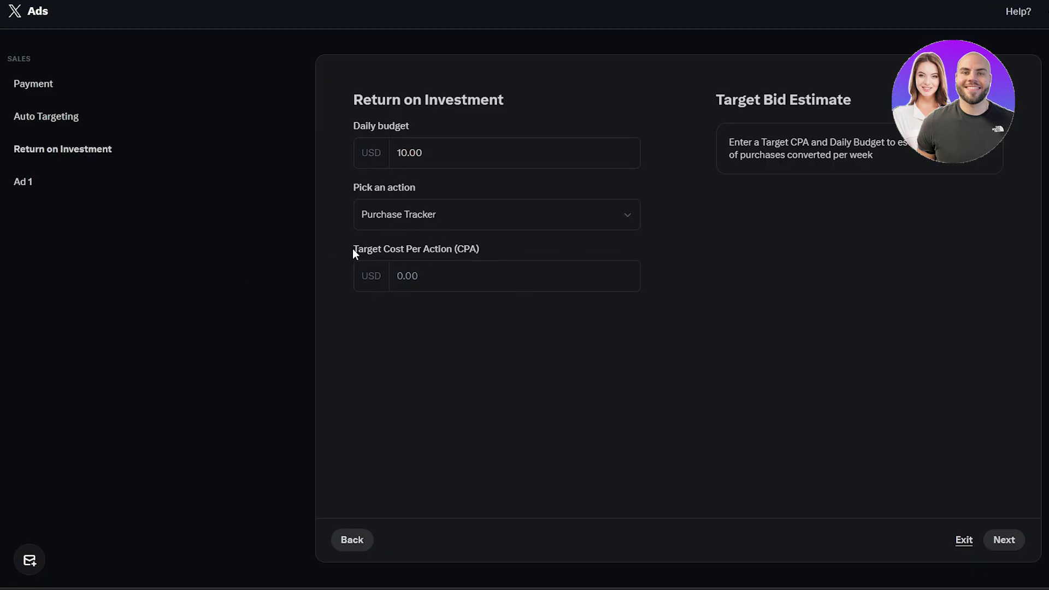
left_click_drag(353, 251, 445, 278)
Step: Enter a 10.00 USD target CPA and review the 7-purchases-a-week bid estimate
left_click(445, 279)
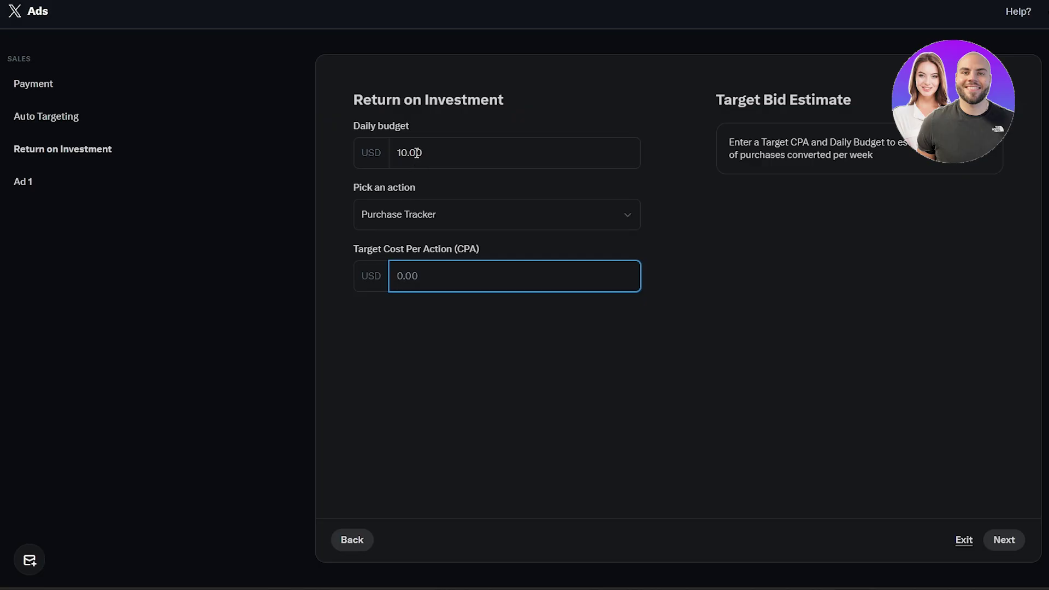
left_click_drag(408, 153, 396, 153)
left_click(426, 321)
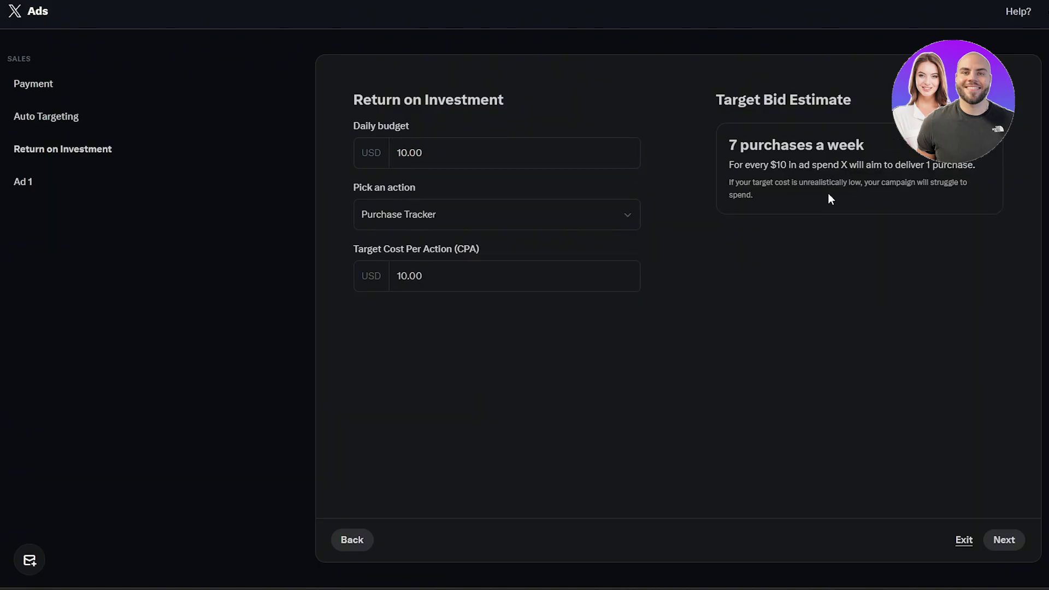
left_click_drag(729, 144, 881, 153)
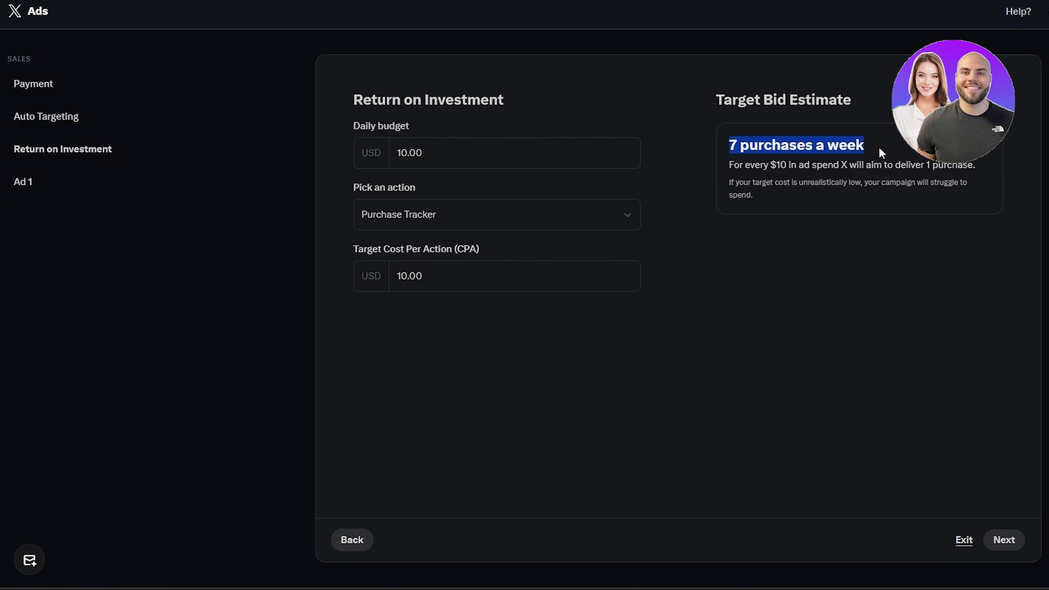
left_click_drag(729, 165, 894, 163)
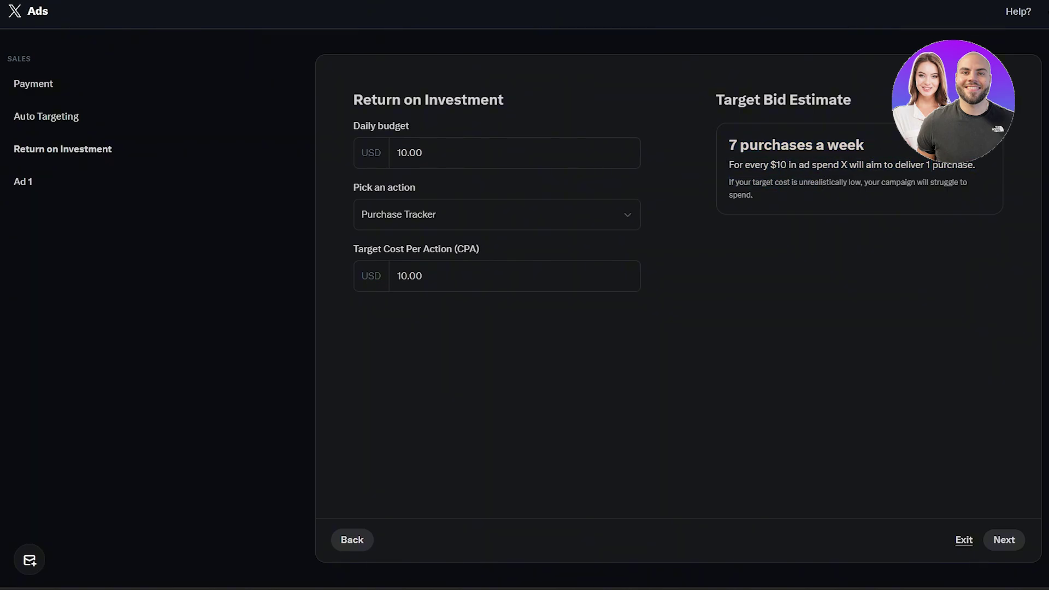
triple_click(981, 166)
left_click(663, 316)
left_click_drag(730, 146, 895, 121)
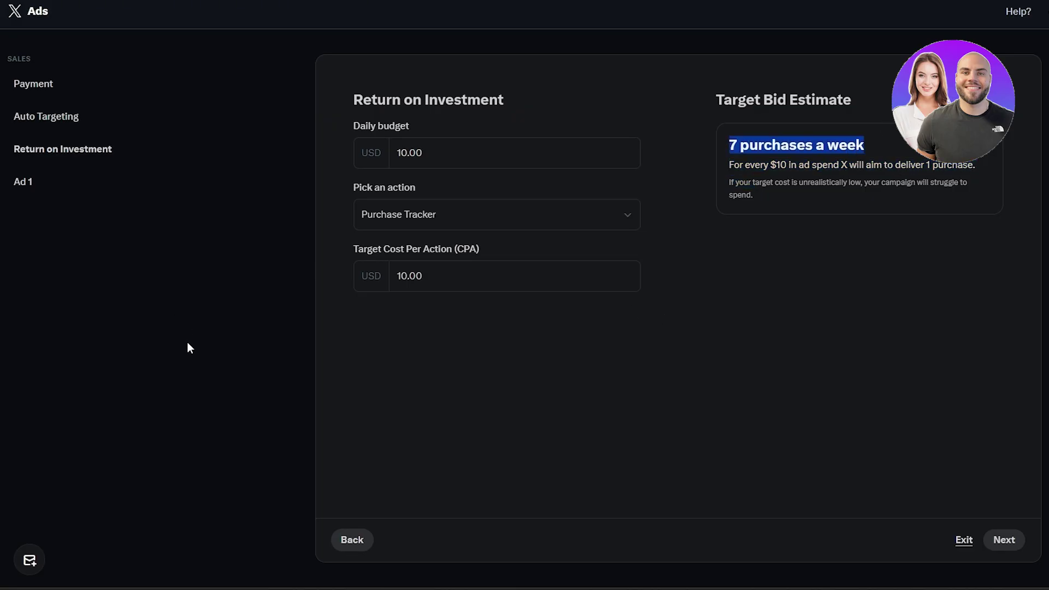
left_click(409, 154)
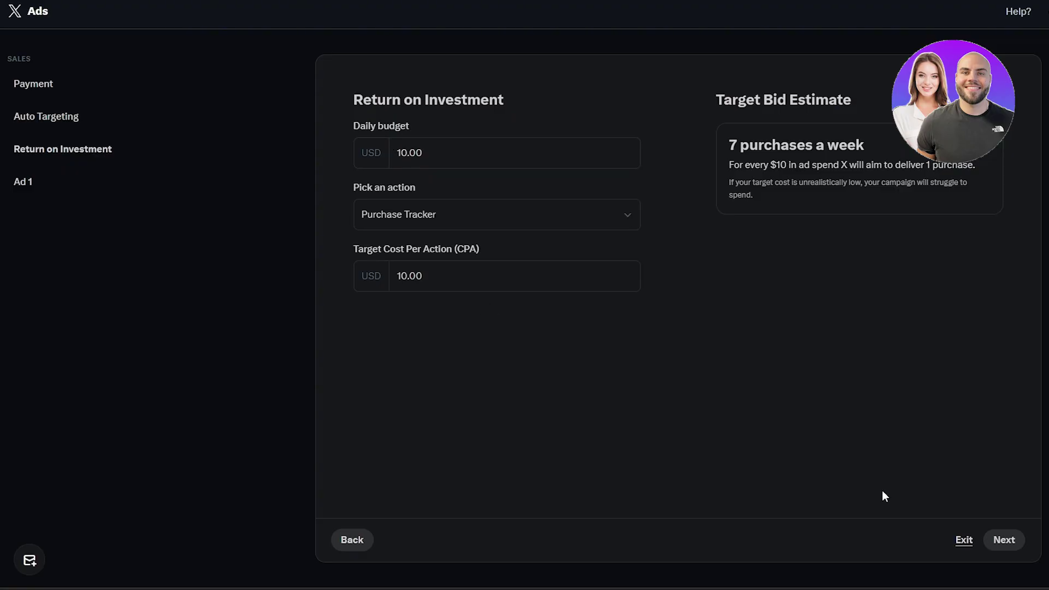
Step: Return to Auto Targeting and check the United States location
left_click(99, 123)
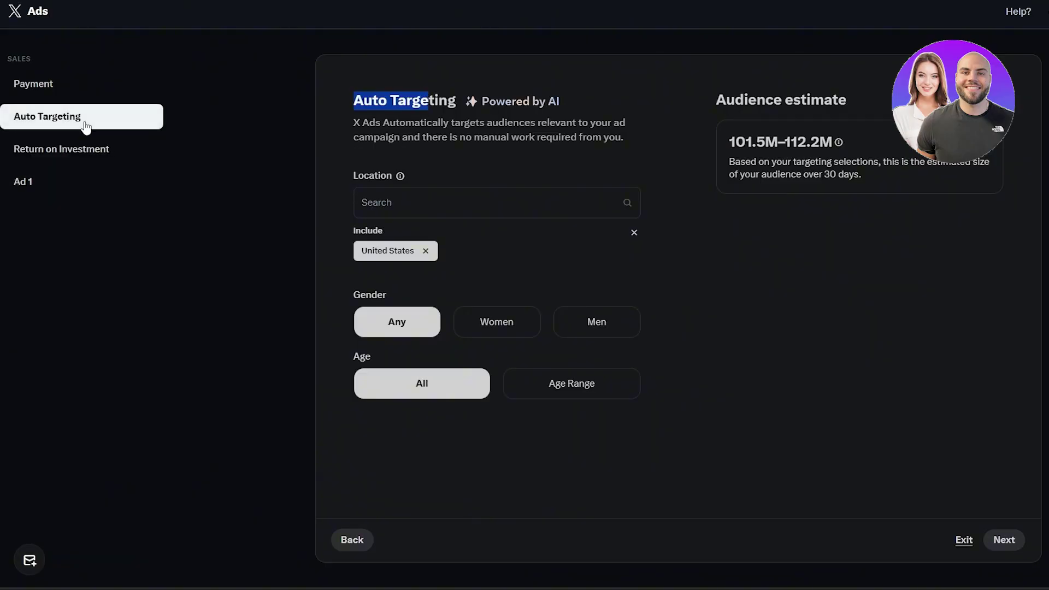
left_click(423, 101)
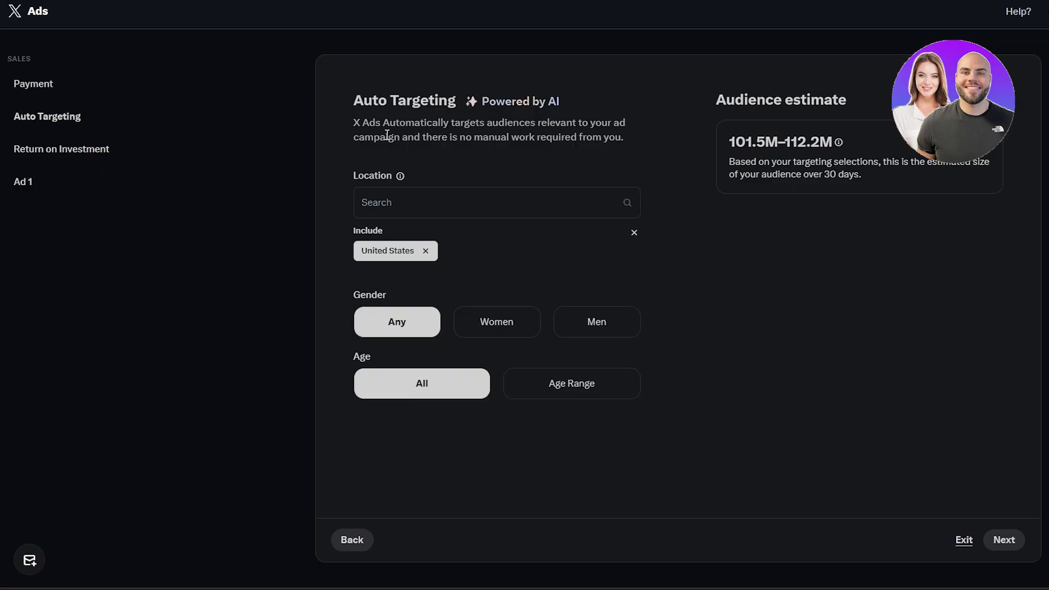
left_click_drag(361, 122, 631, 178)
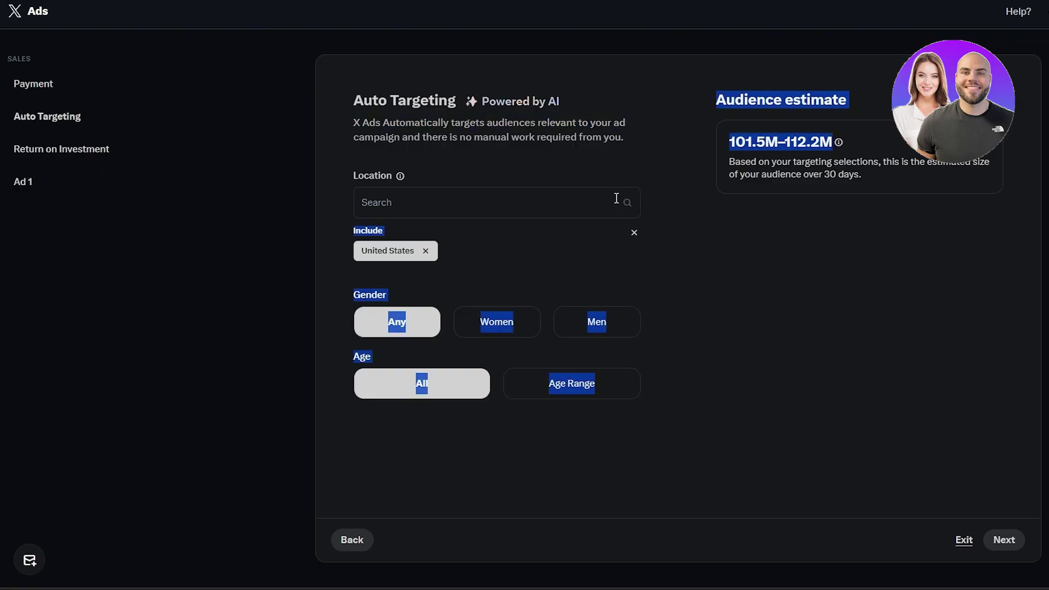
left_click(616, 198)
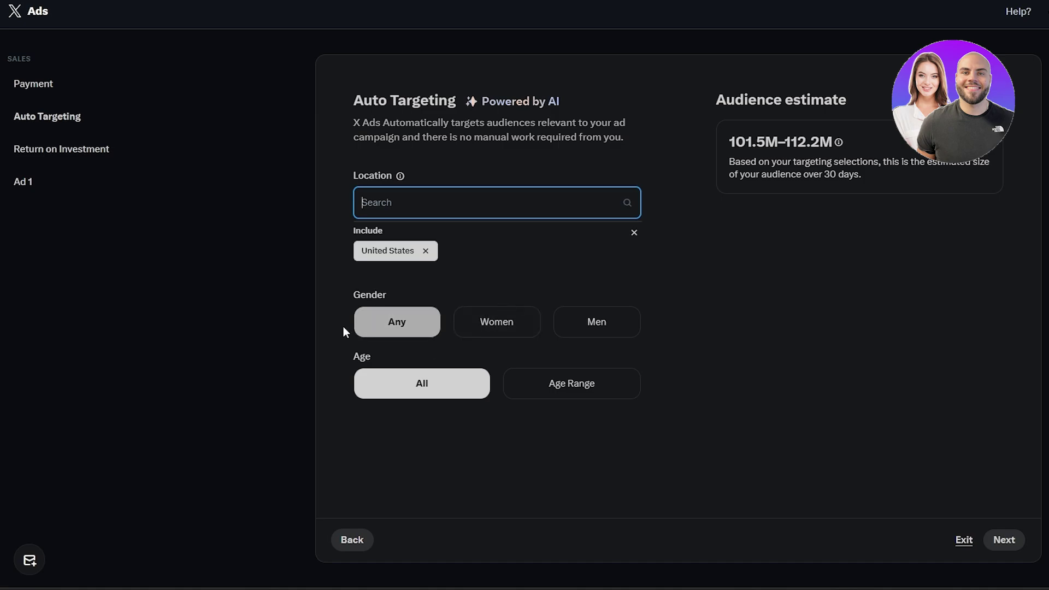
left_click_drag(352, 297, 390, 299)
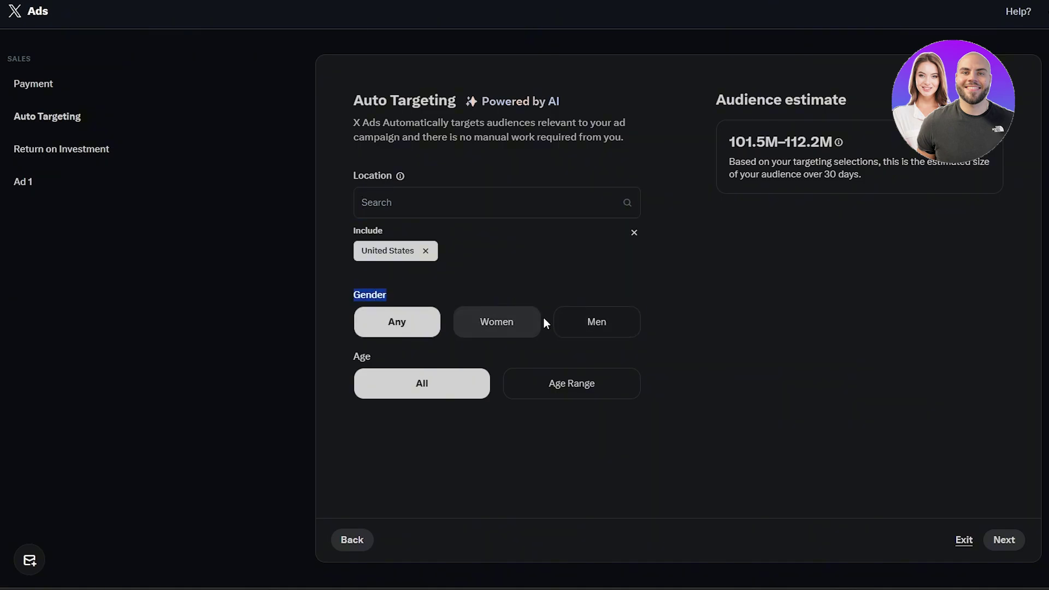
Step: Target men aged 18 and up, giving a 63.1M–69.7M audience estimate
left_click(589, 329)
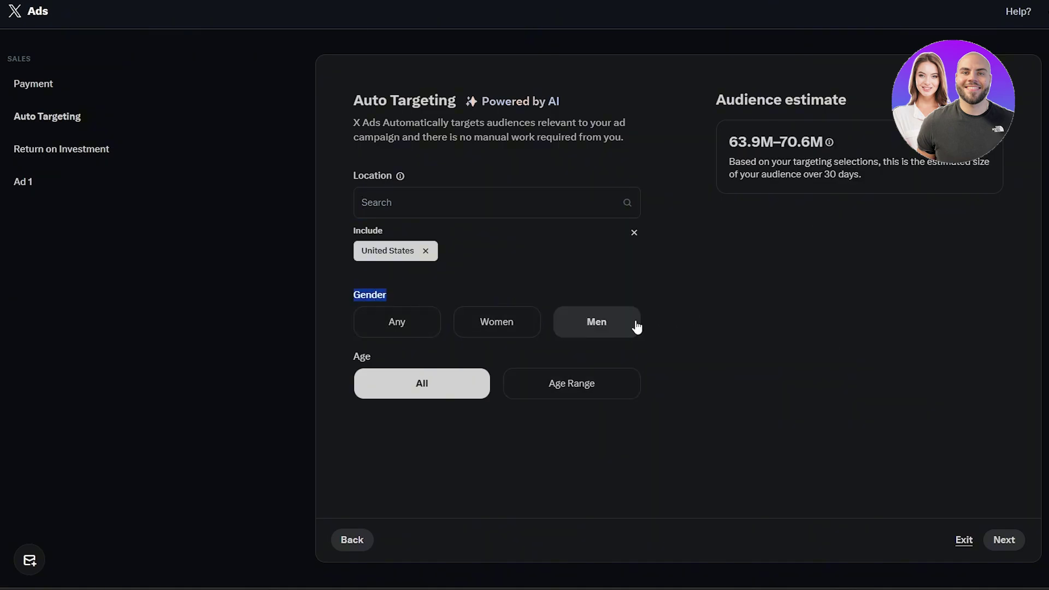
left_click(544, 384)
left_click(449, 424)
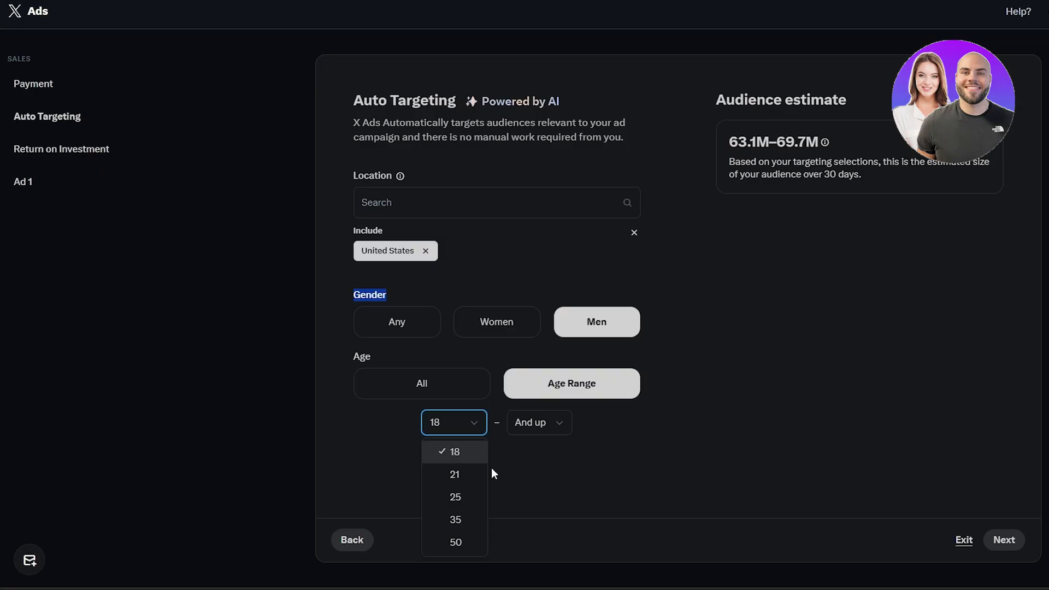
left_click(387, 440)
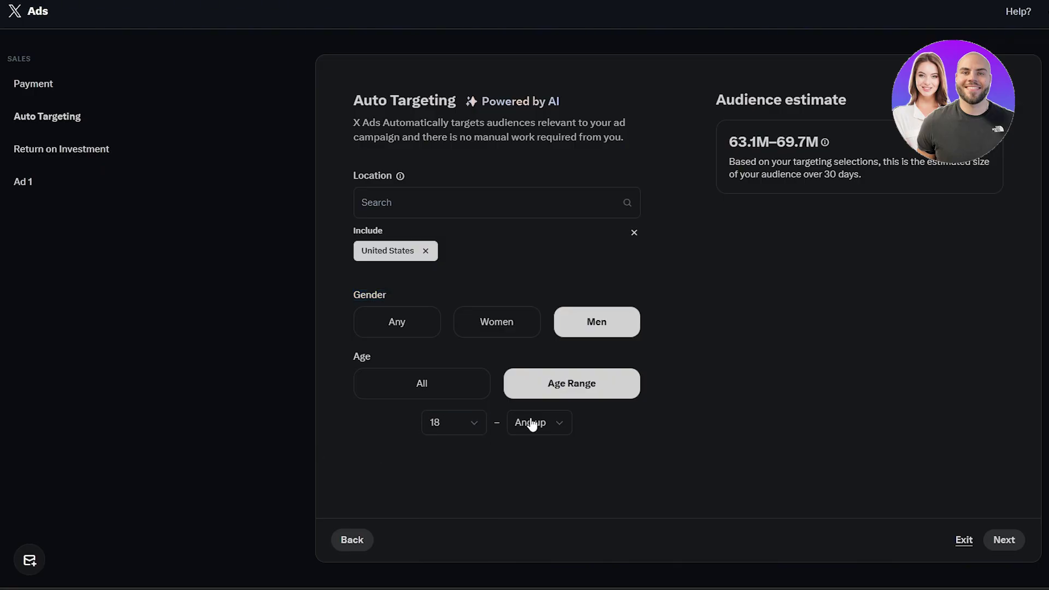
left_click(524, 422)
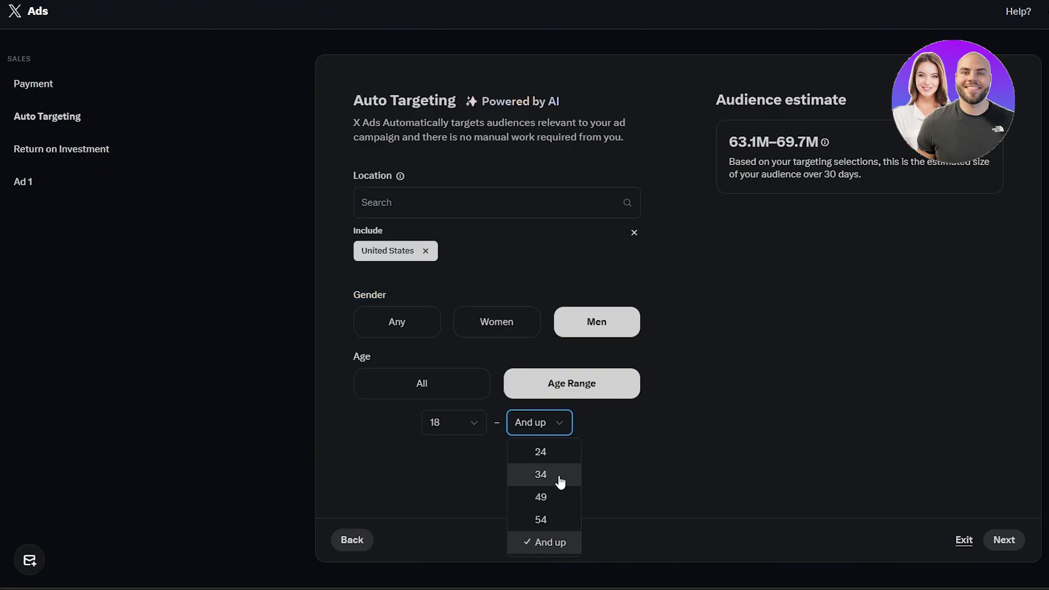
left_click(569, 557)
left_click(389, 208)
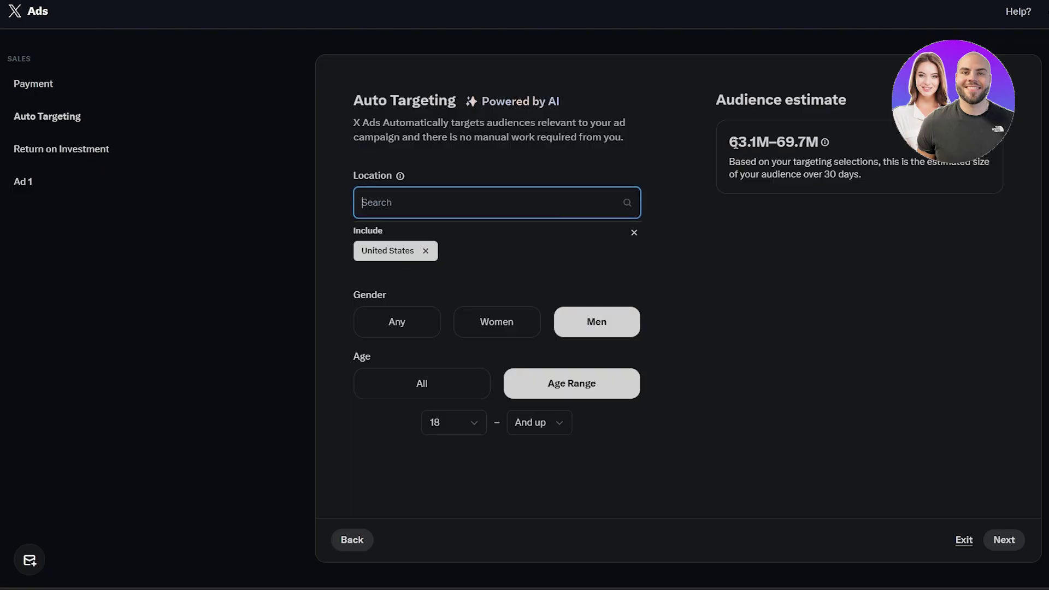
left_click_drag(738, 143, 807, 155)
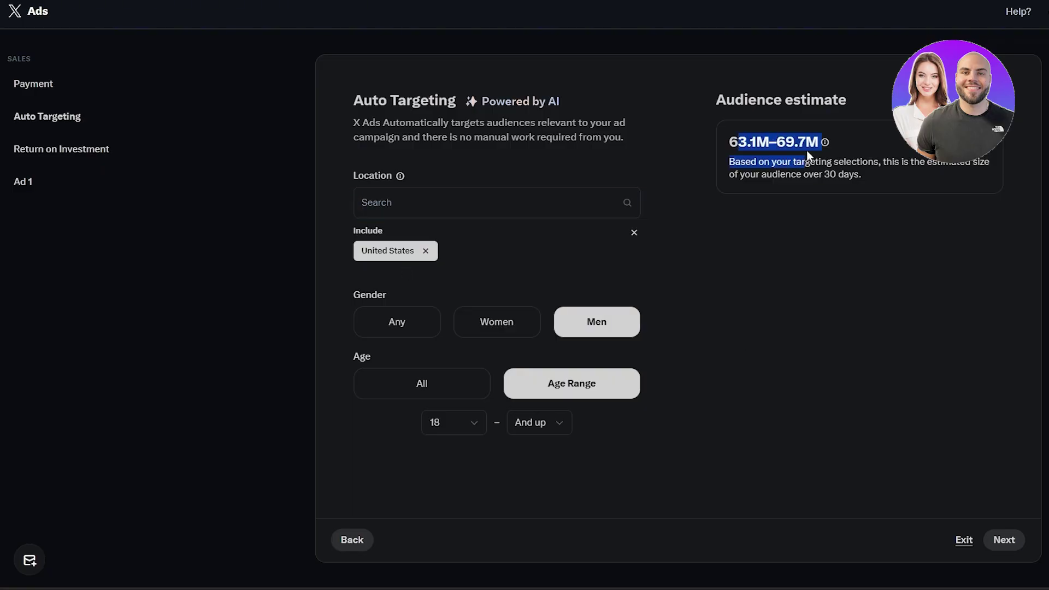
Step: Keep the men 18+ United States targeting and continue to Return on Investment
left_click(774, 171)
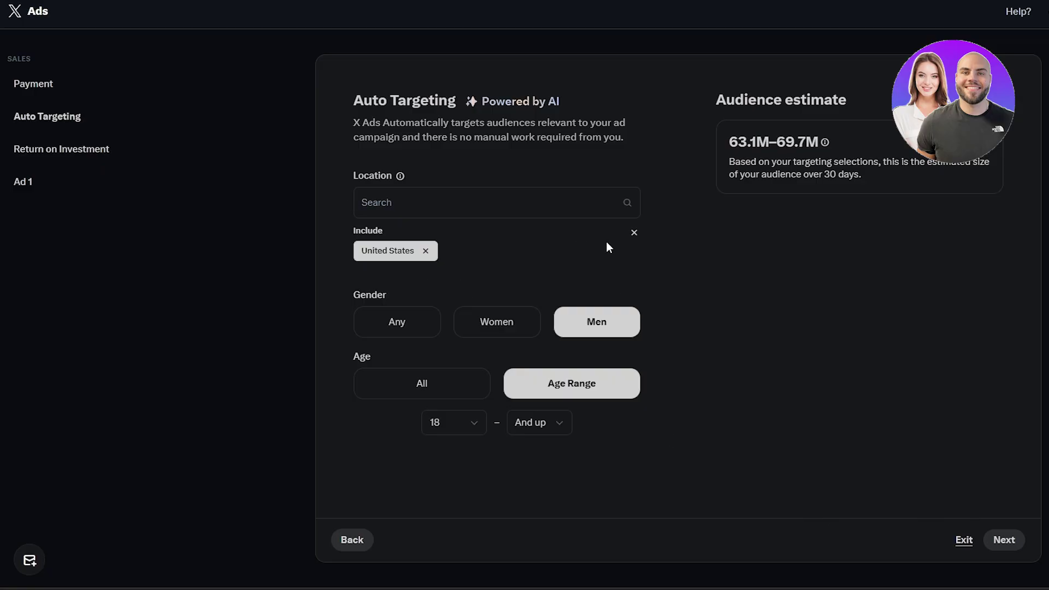
left_click(378, 253)
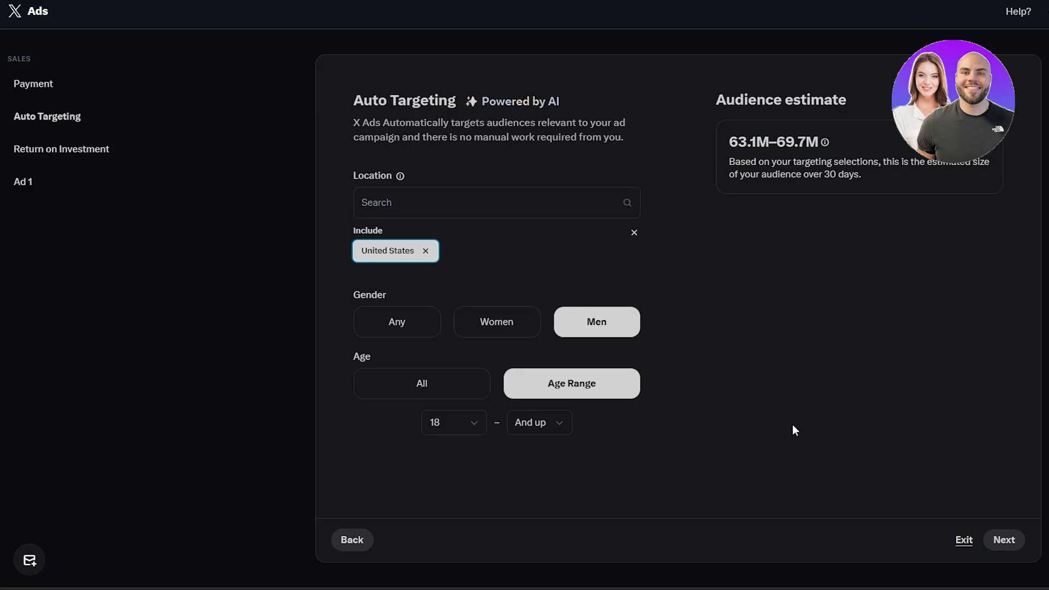
left_click(1016, 542)
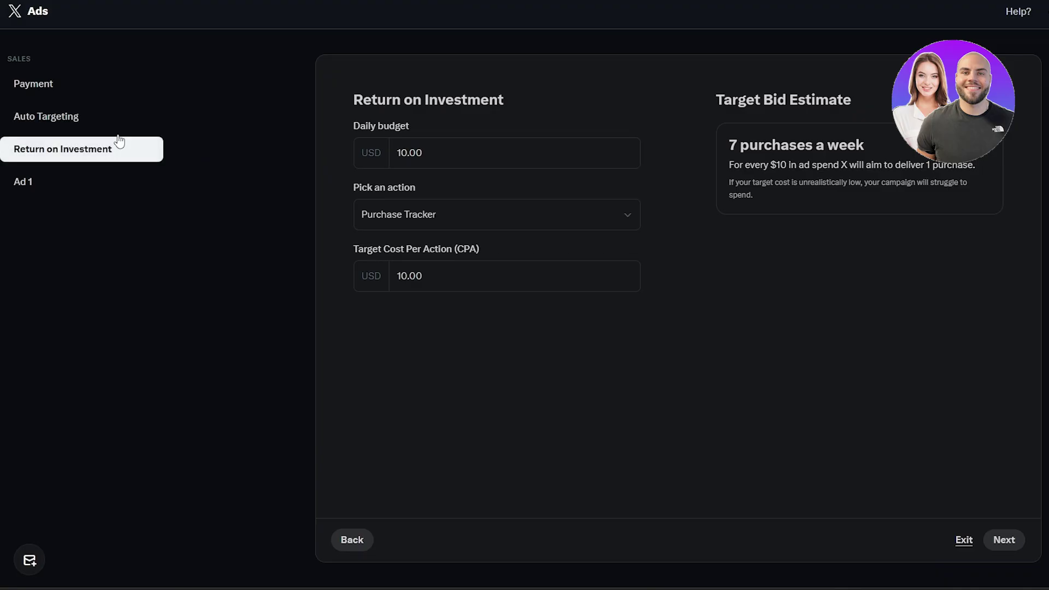
Step: Revisit the Auto Targeting settings and the Campaign details step, reviewing the Objective section
left_click(96, 117)
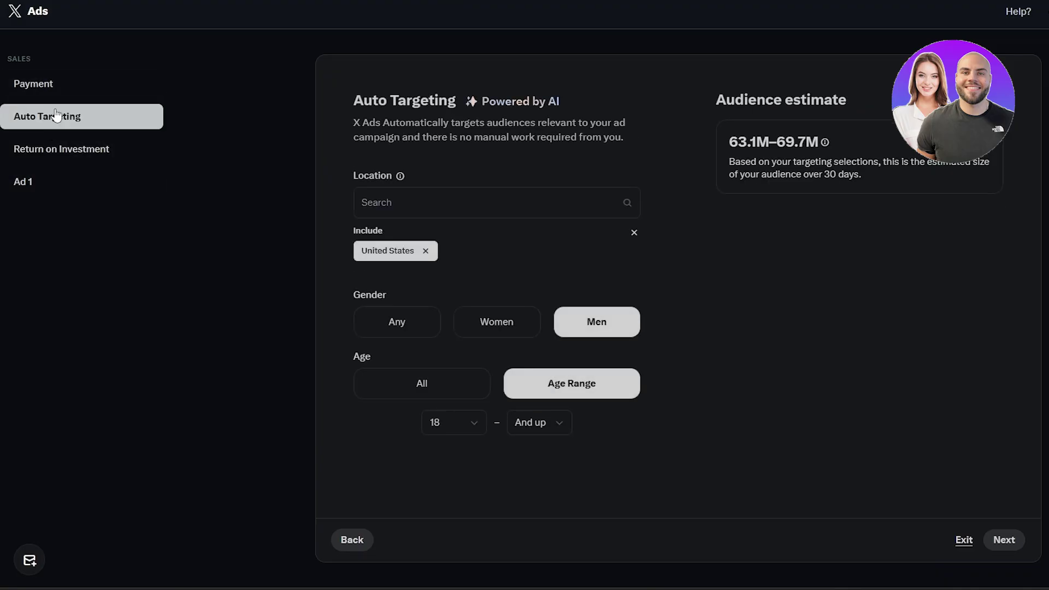
left_click(55, 85)
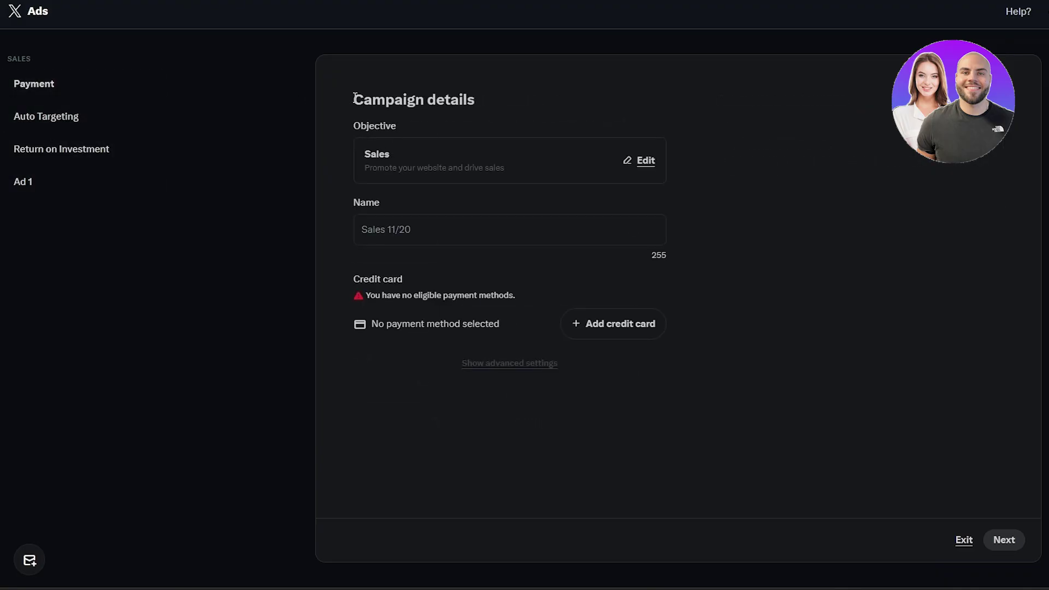
left_click_drag(354, 97, 476, 94)
left_click_drag(353, 126, 405, 124)
Step: Review the campaign Name field and missing payment method warning, then return to the Ad 1 red shirt video ad
left_click(364, 167)
left_click(377, 232)
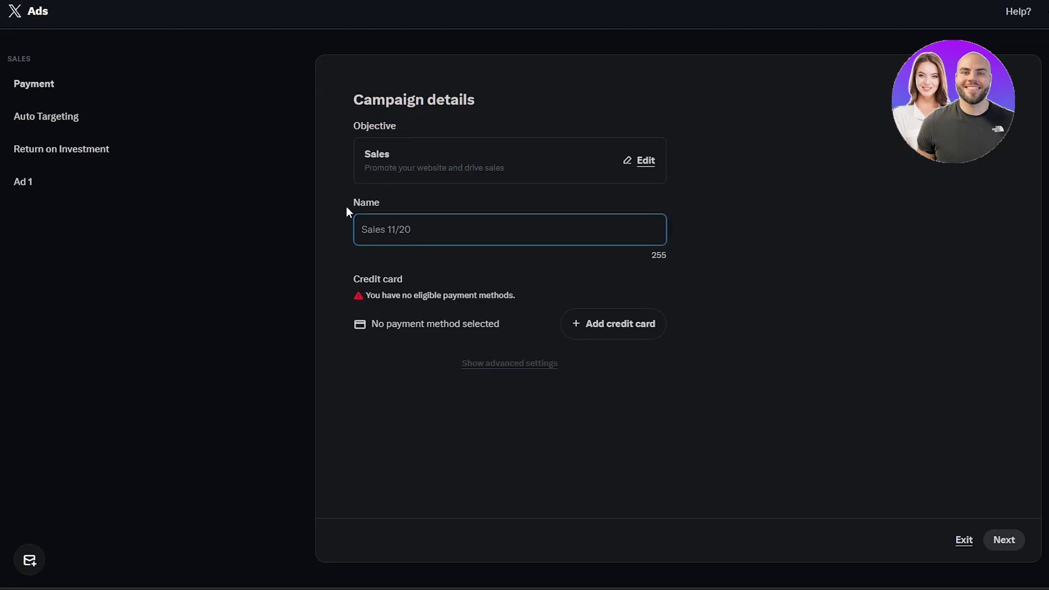
left_click_drag(346, 205, 421, 238)
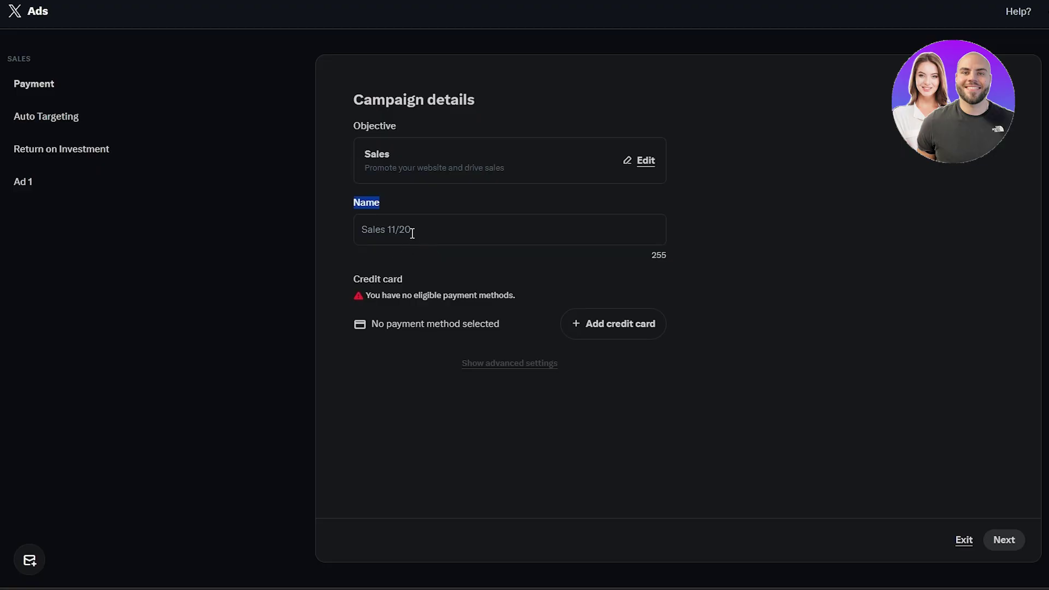
left_click(406, 232)
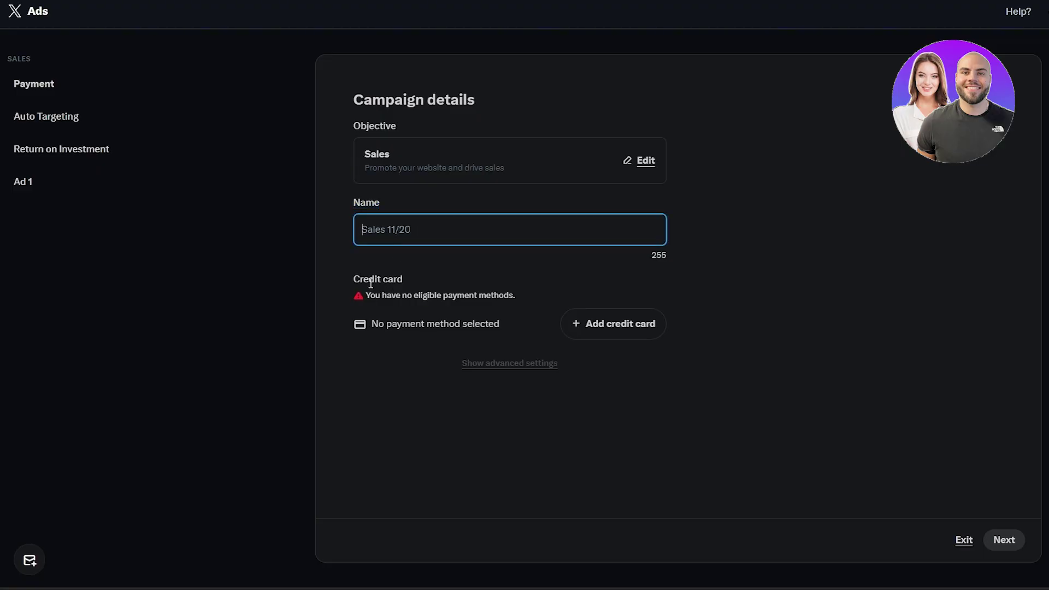
left_click_drag(370, 283, 392, 290)
left_click(112, 190)
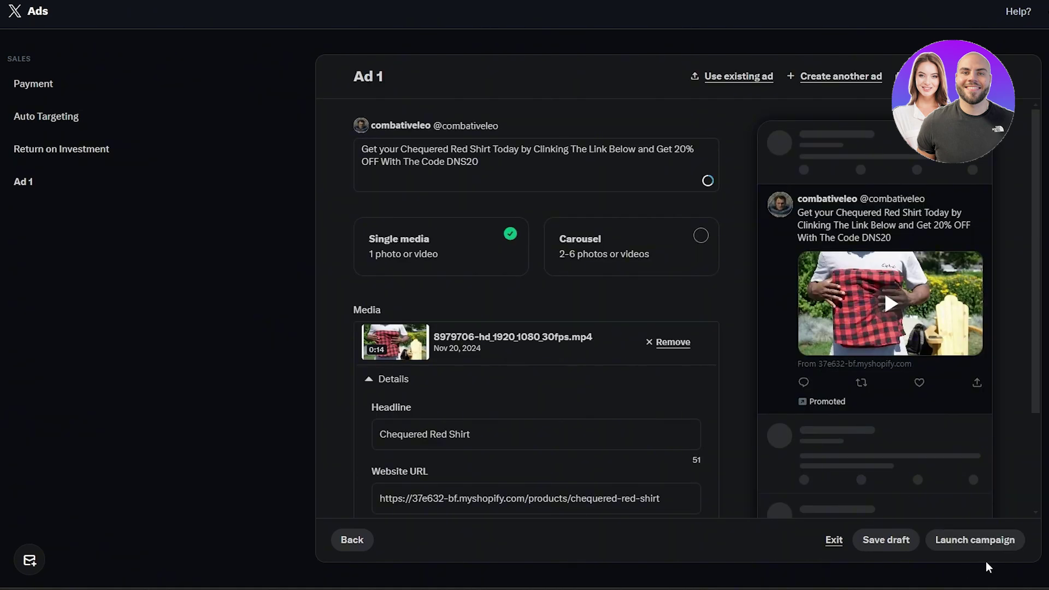
Step: Launch the campaign with the Chequered Red Shirt video as Ad 1
left_click(952, 544)
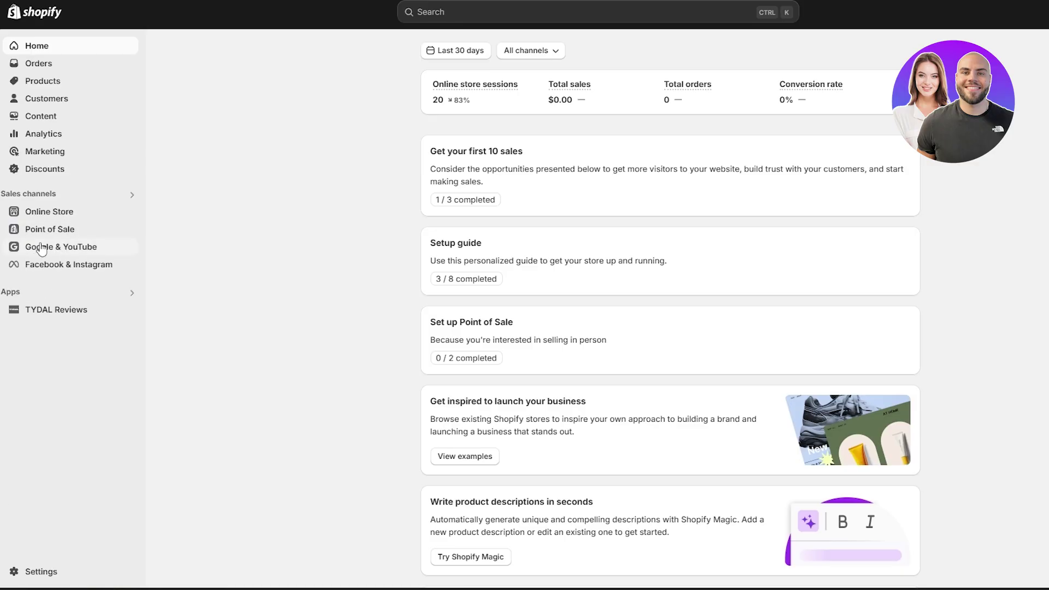
Step: Open the Shopify store search filtered to apps and show all recommended apps
left_click(14, 295)
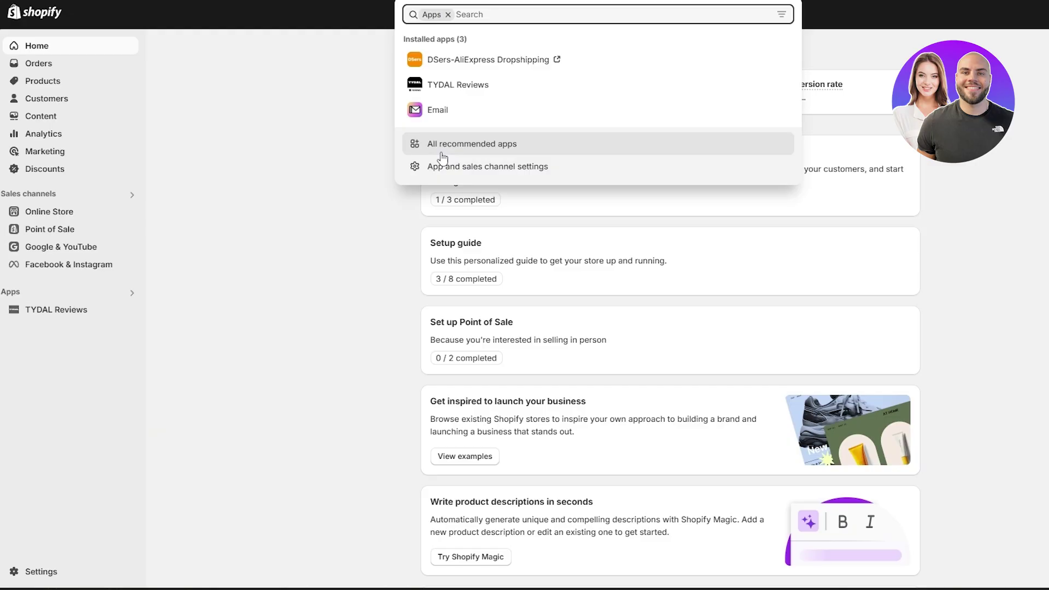
left_click(484, 144)
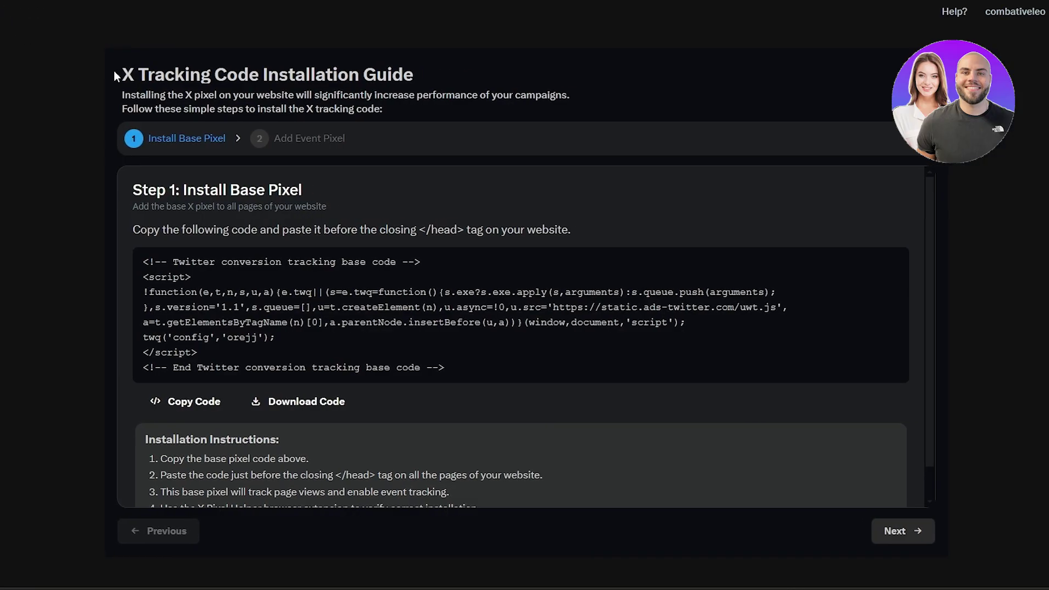
left_click_drag(114, 70, 363, 85)
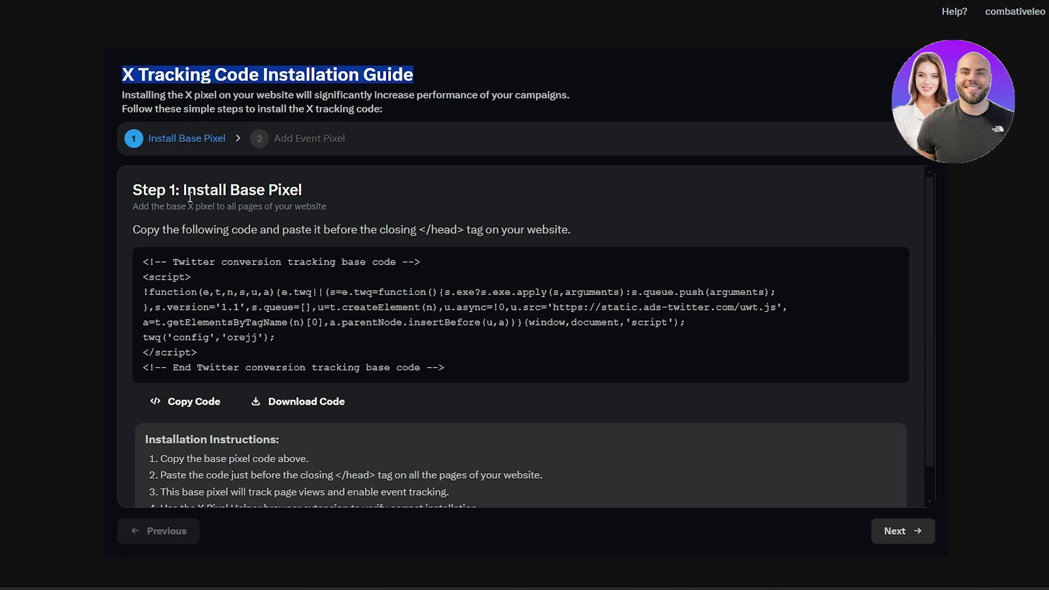
left_click_drag(131, 230, 578, 232)
scroll(236, 290, "down", 1)
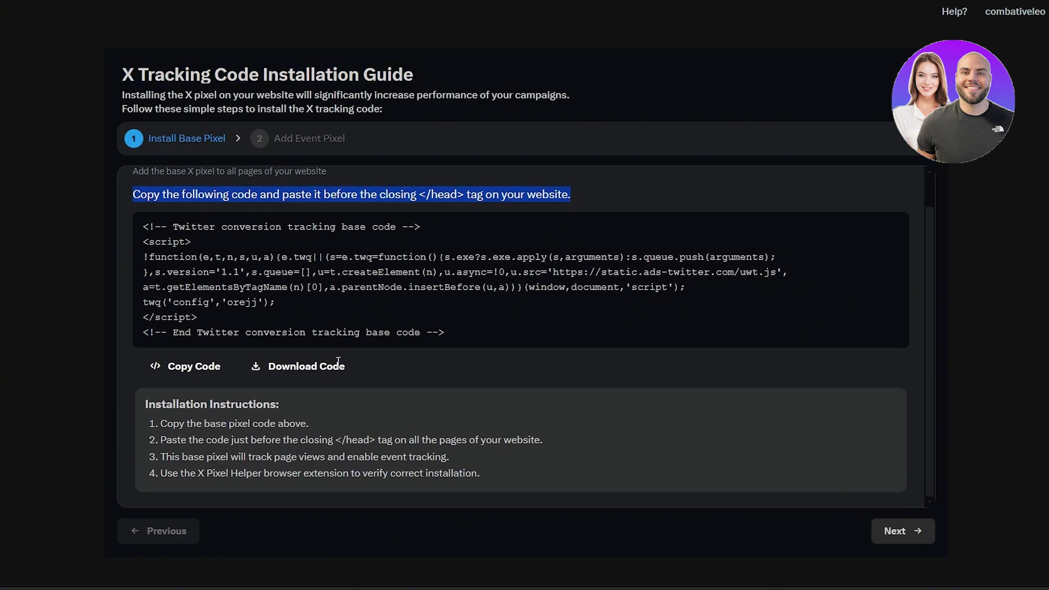
scroll(278, 164, "up", 1)
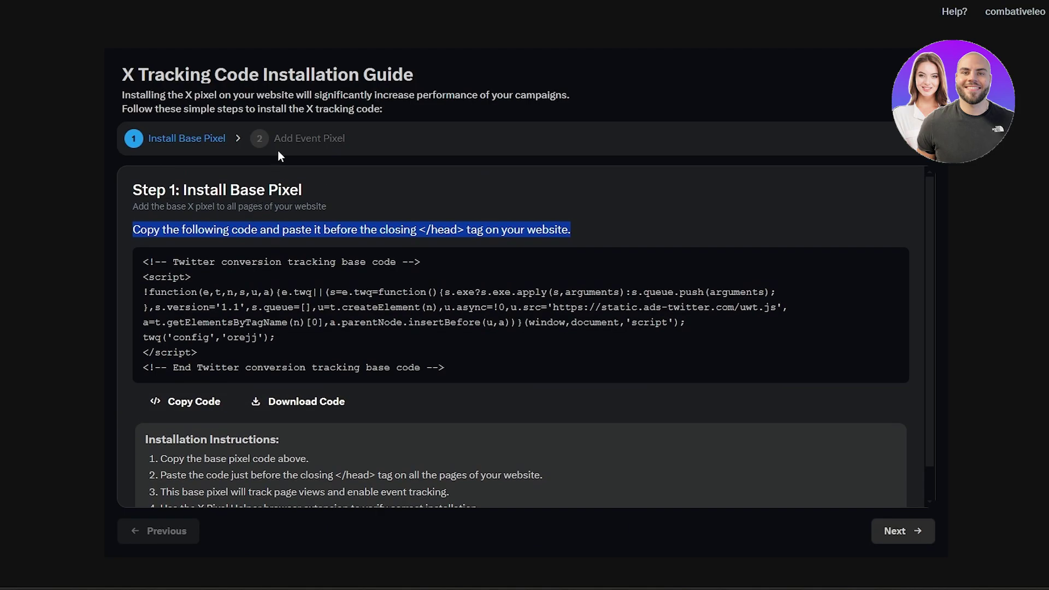
scroll(278, 219, "down", 1)
left_click_drag(160, 424, 278, 405)
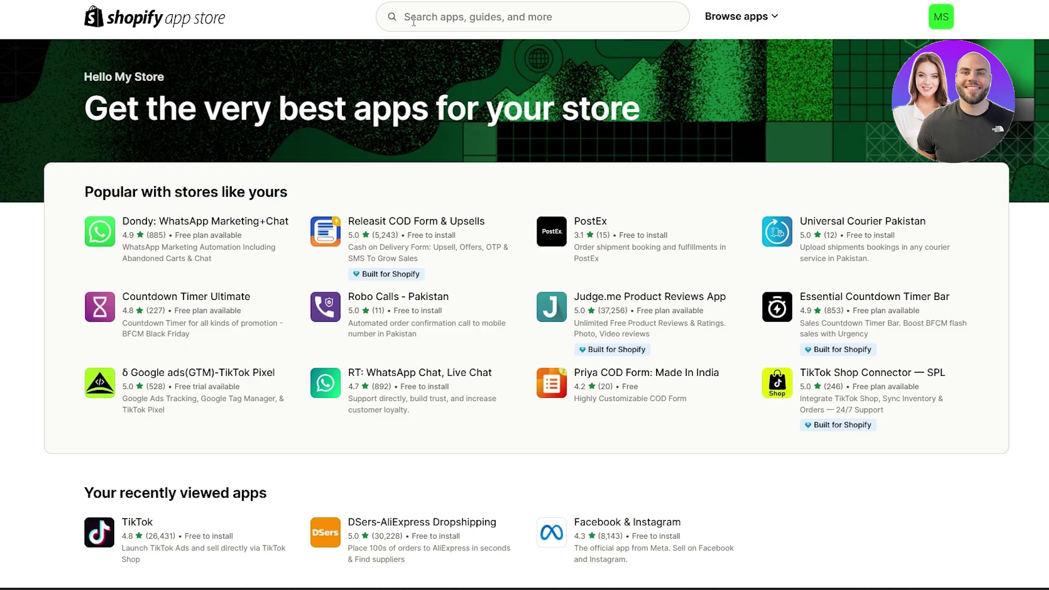
Step: Search the Shopify App Store for 'x' and open the X app's listing
left_click(414, 21)
type("x")
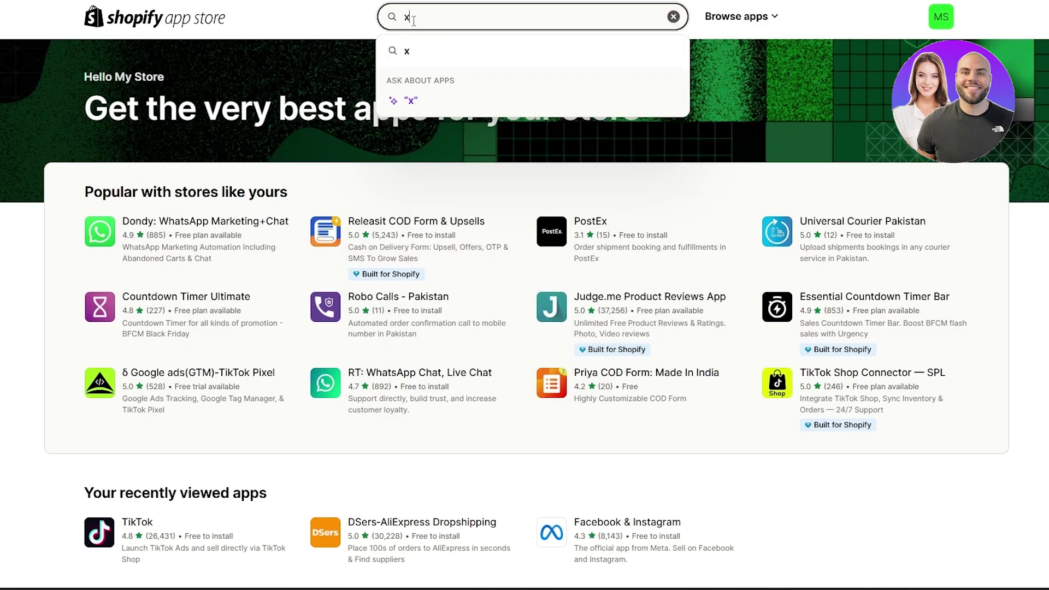
key("Return")
left_click(125, 143)
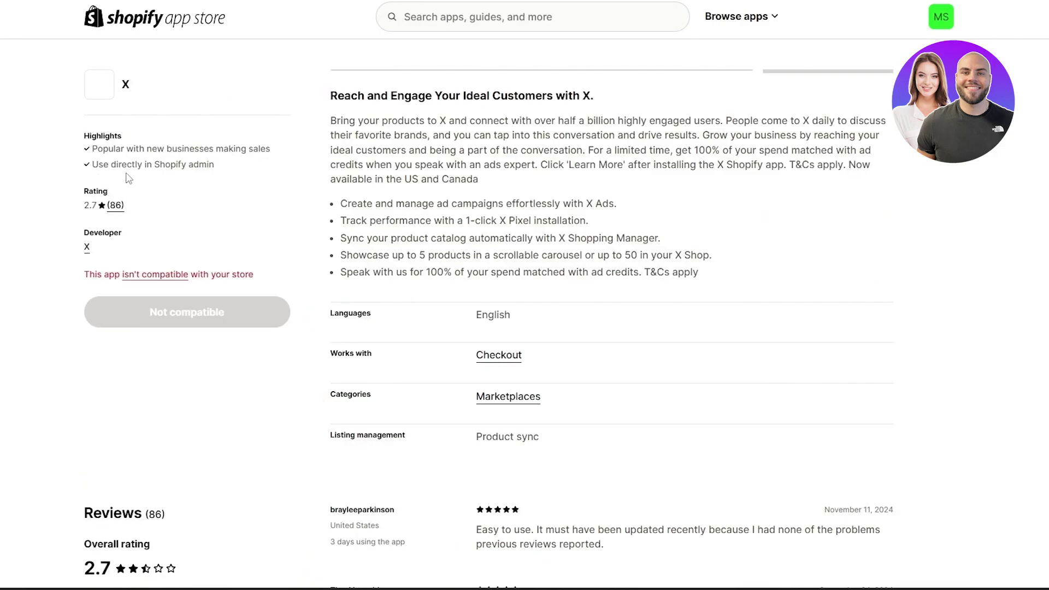
right_click(148, 281)
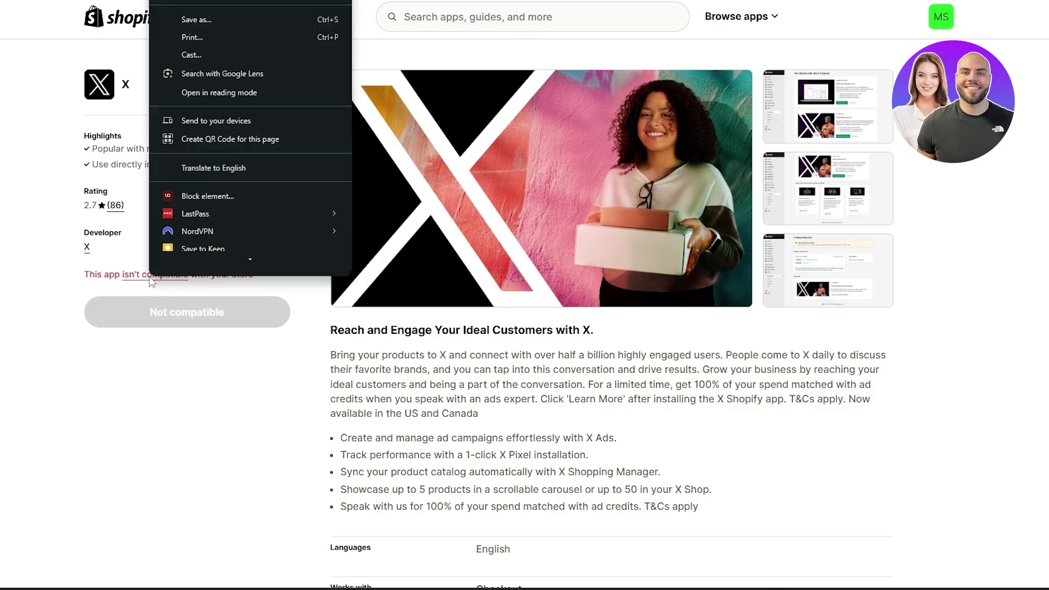
left_click(15, 271)
scroll(494, 458, "down", 4)
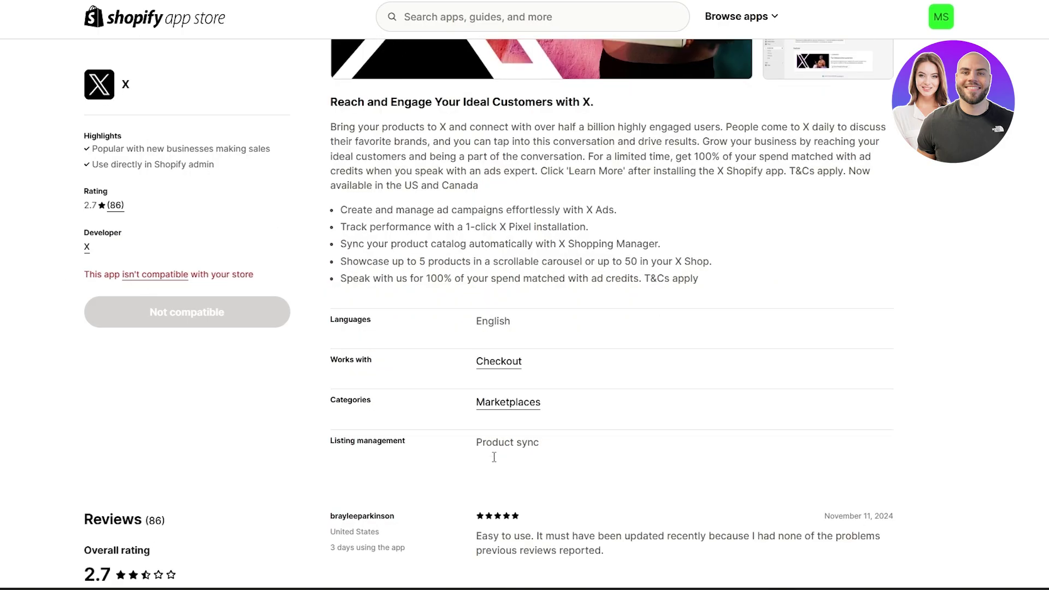
scroll(494, 458, "up", 3)
scroll(494, 457, "up", 1)
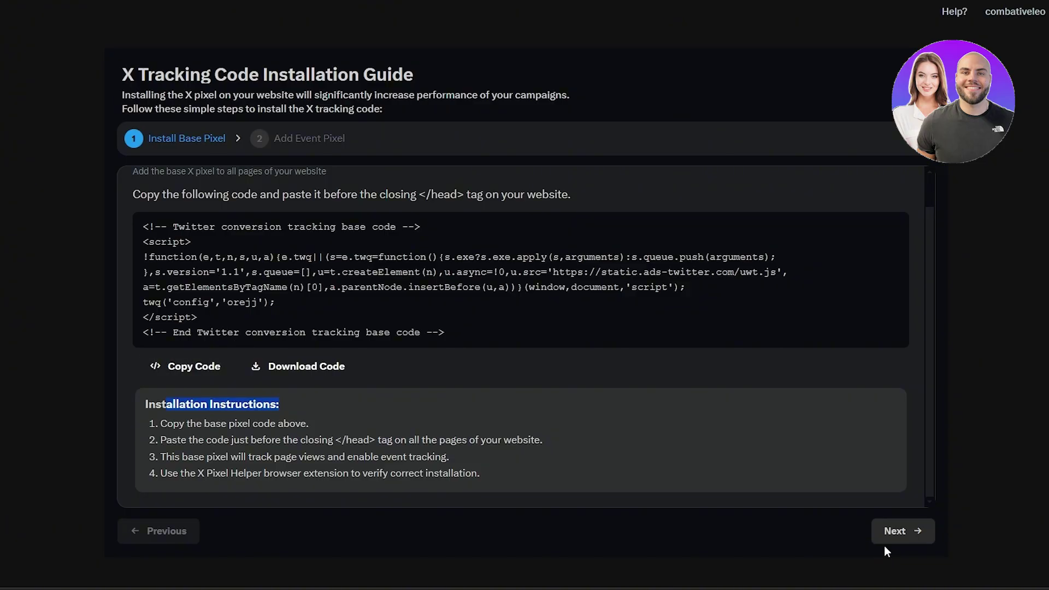
Step: Advance the tracking guide to Step 2: Add Event Pixel and scroll to its instructions
left_click(896, 531)
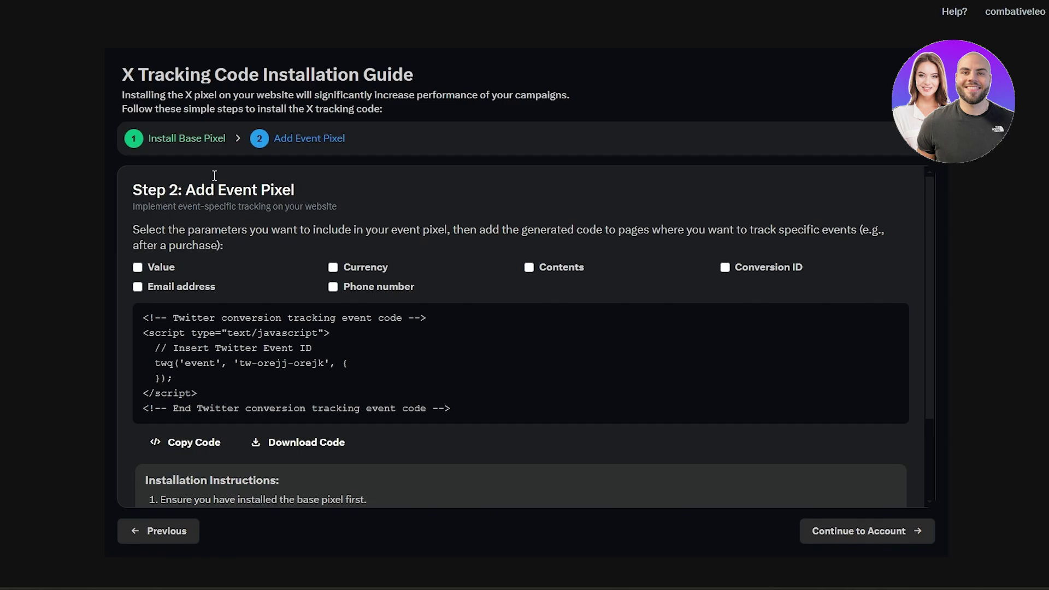
left_click_drag(183, 190, 319, 183)
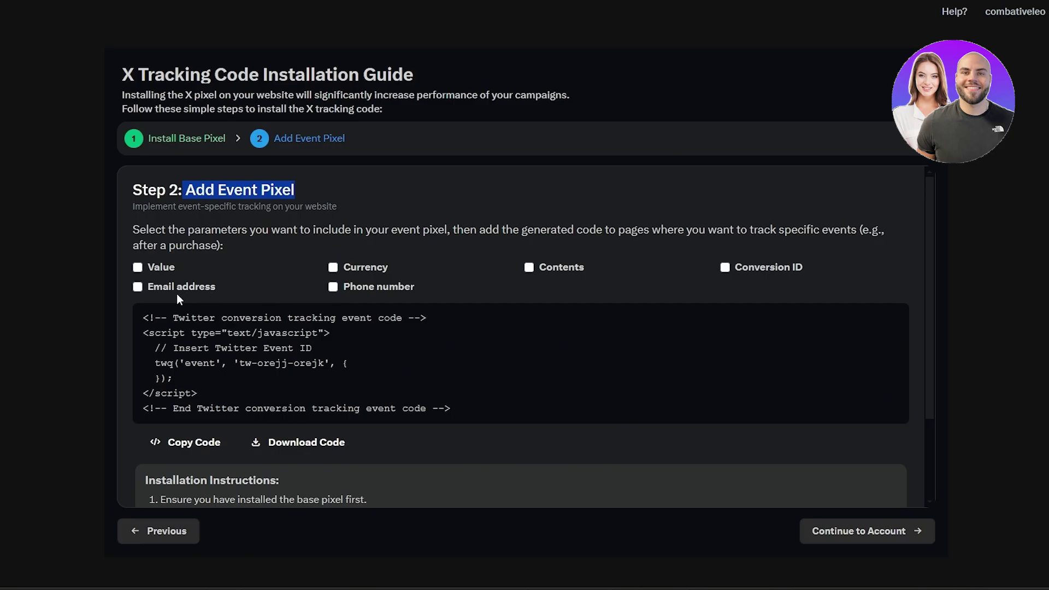
scroll(177, 297, "down", 2)
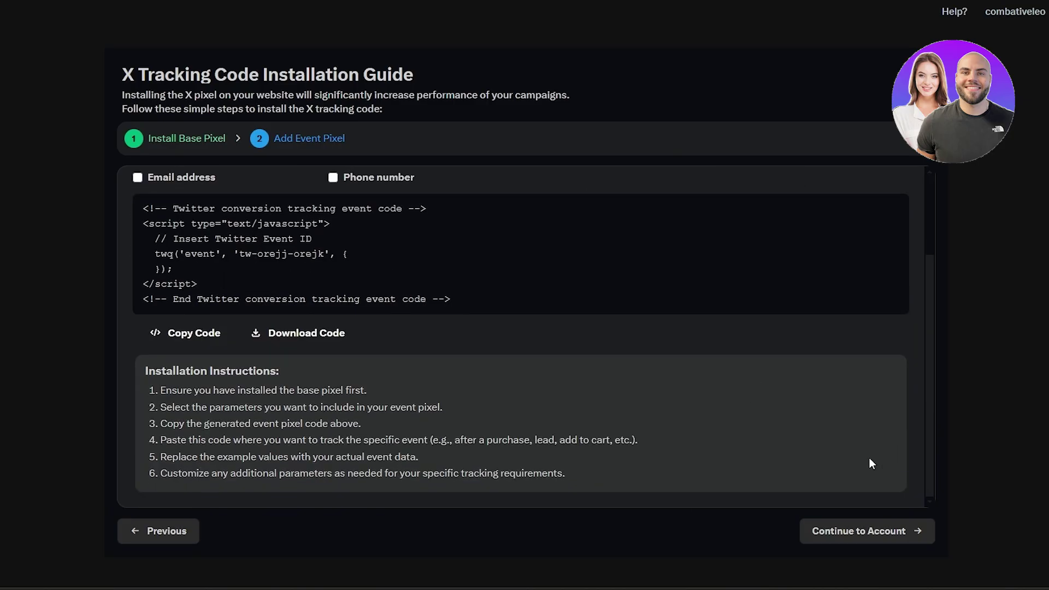